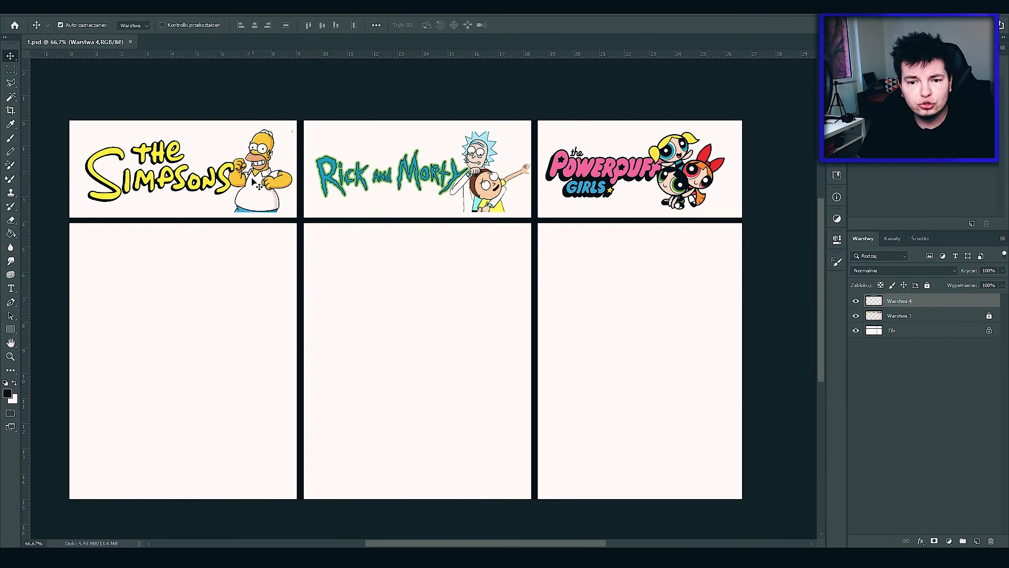
# Zoom in on the Homer header, zoom back out, and ready a cyan 00deff brush
pyautogui.press('z')
pyautogui.click(251, 172)
pyautogui.click(313, 225)
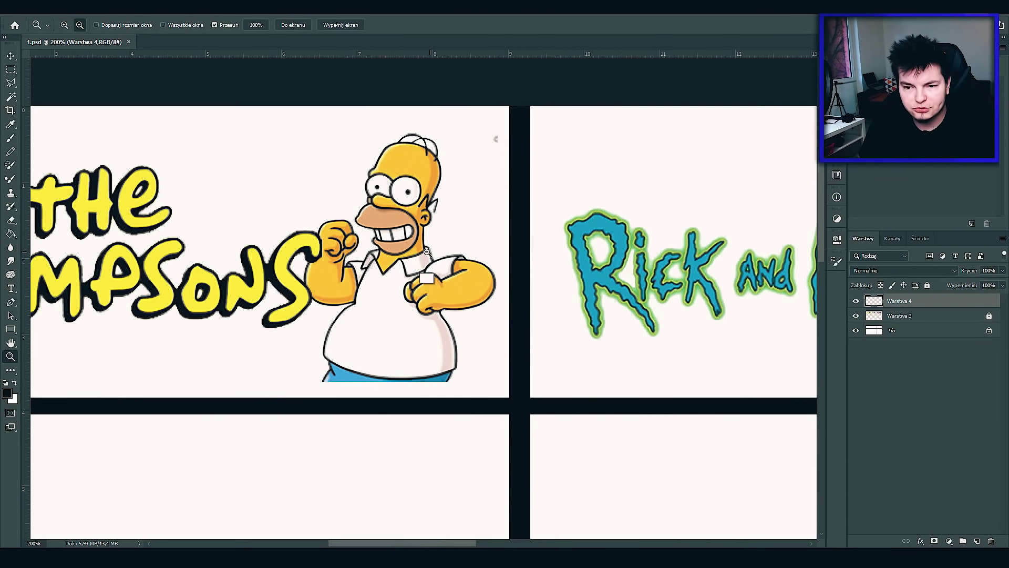
pyautogui.keyDown('alt'); pyautogui.click(220, 263); pyautogui.keyUp('alt')
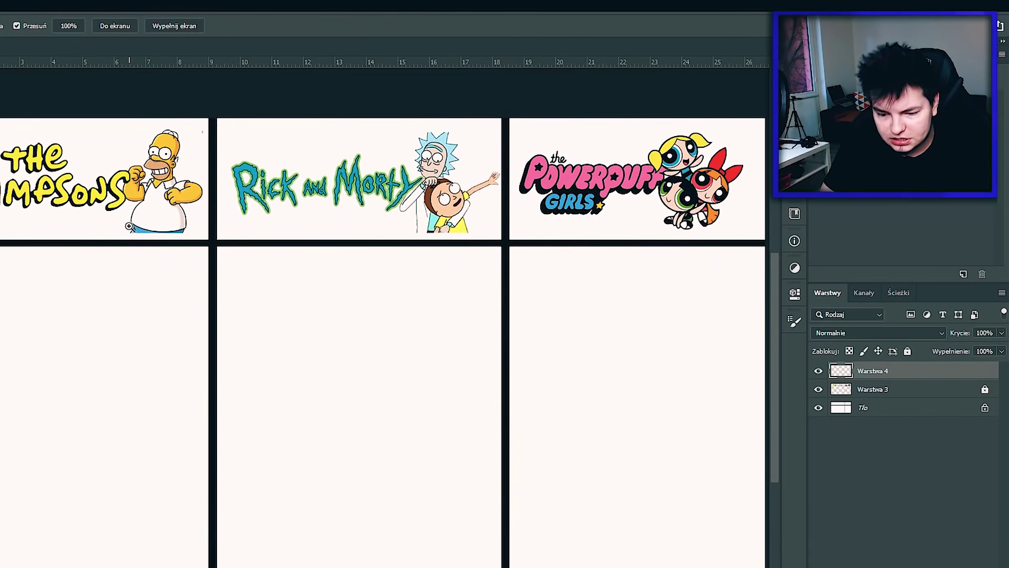
pyautogui.press('b')
pyautogui.write('00deff')
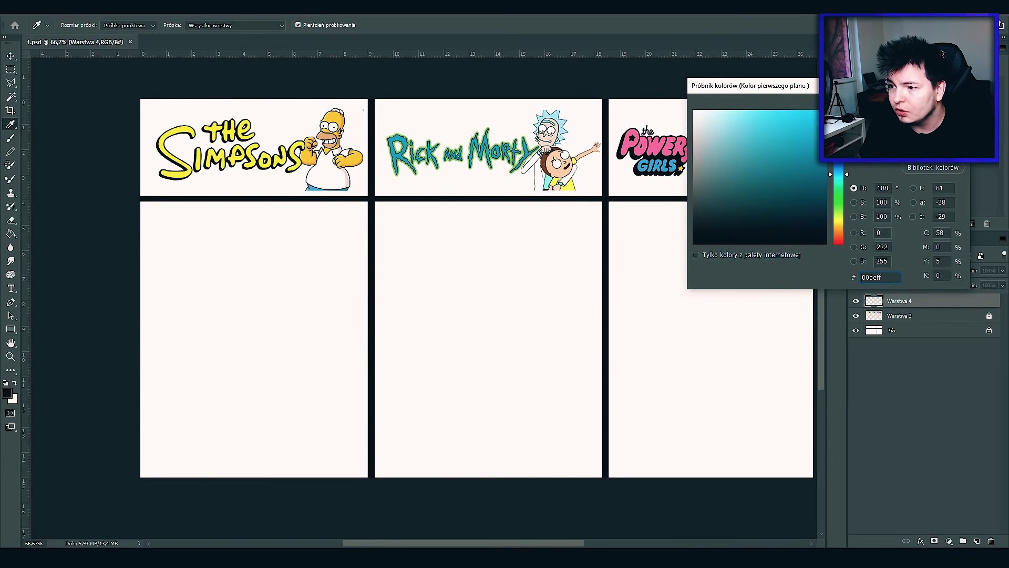
pyautogui.press('Return')
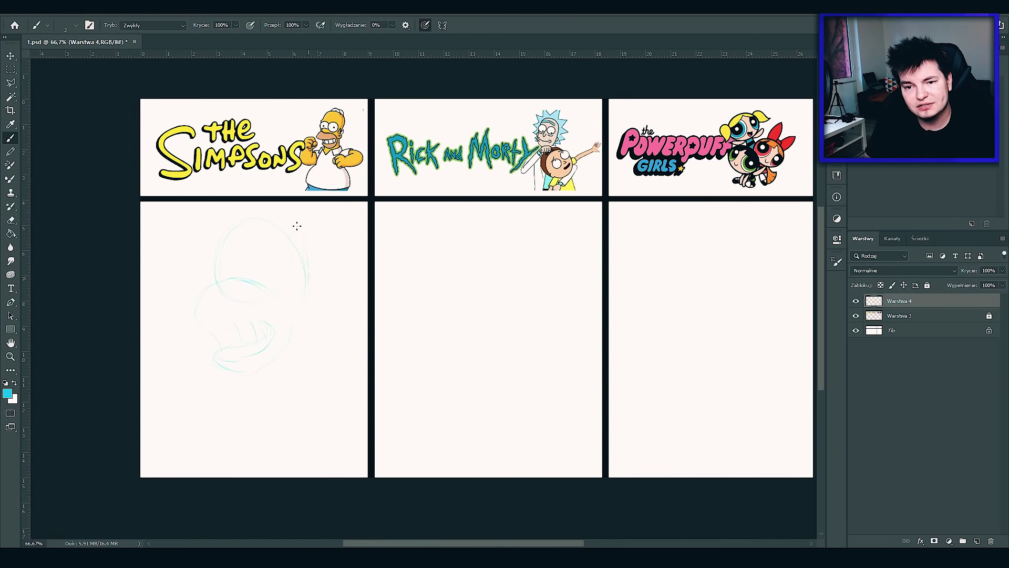
# Clear the first rough head and redraw the top and right edge of the skull
pyautogui.hotkey('ctrl', 'a')
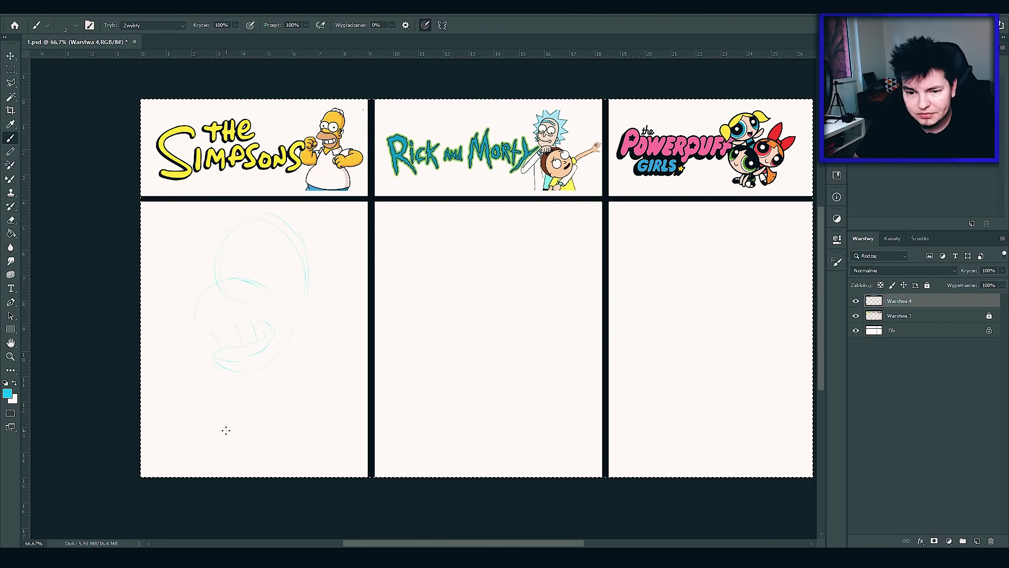
pyautogui.press('Delete')
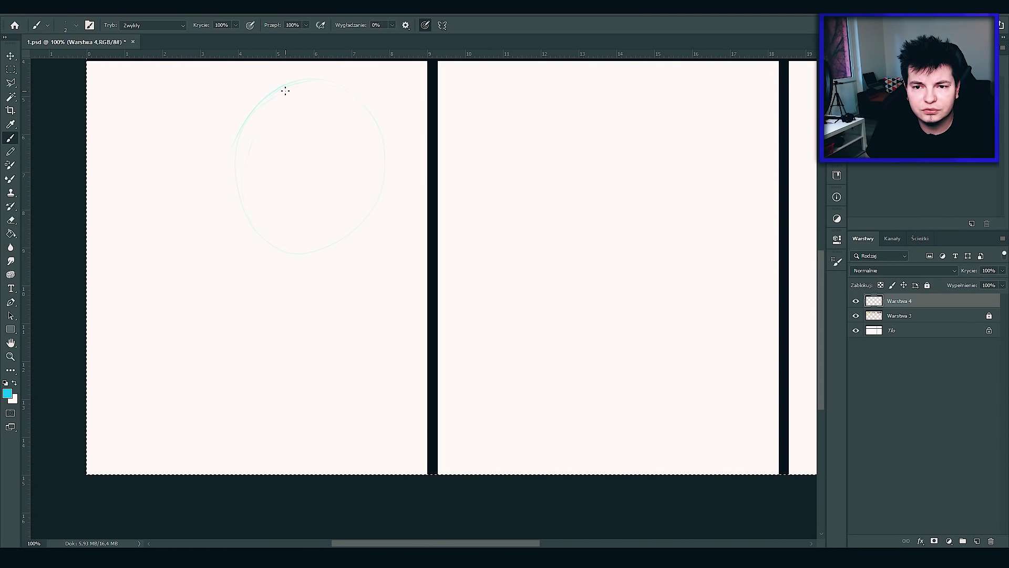
pyautogui.moveTo(339, 84); pyautogui.dragTo(389, 135)
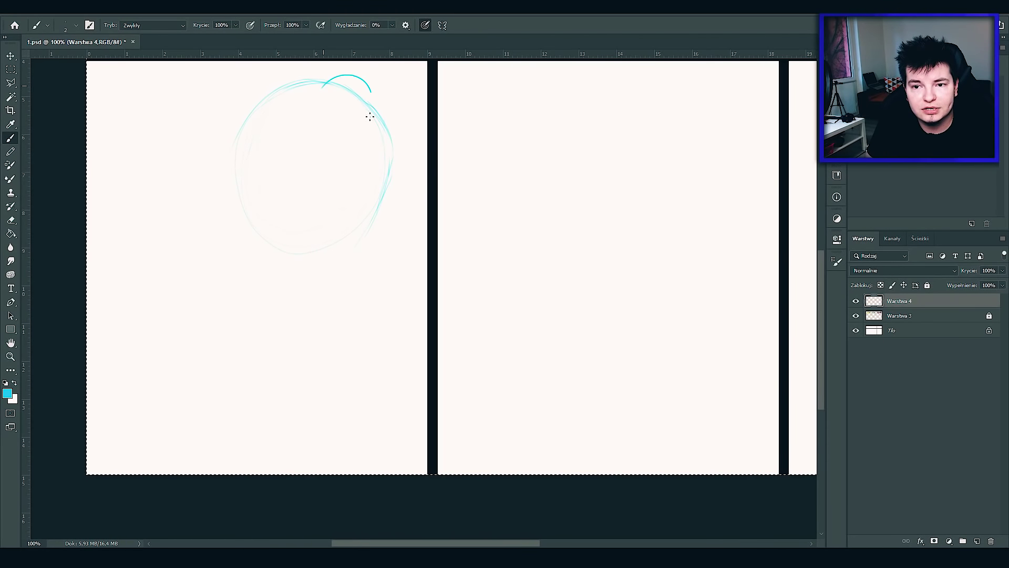
pyautogui.moveTo(369, 117); pyautogui.dragTo(373, 105)
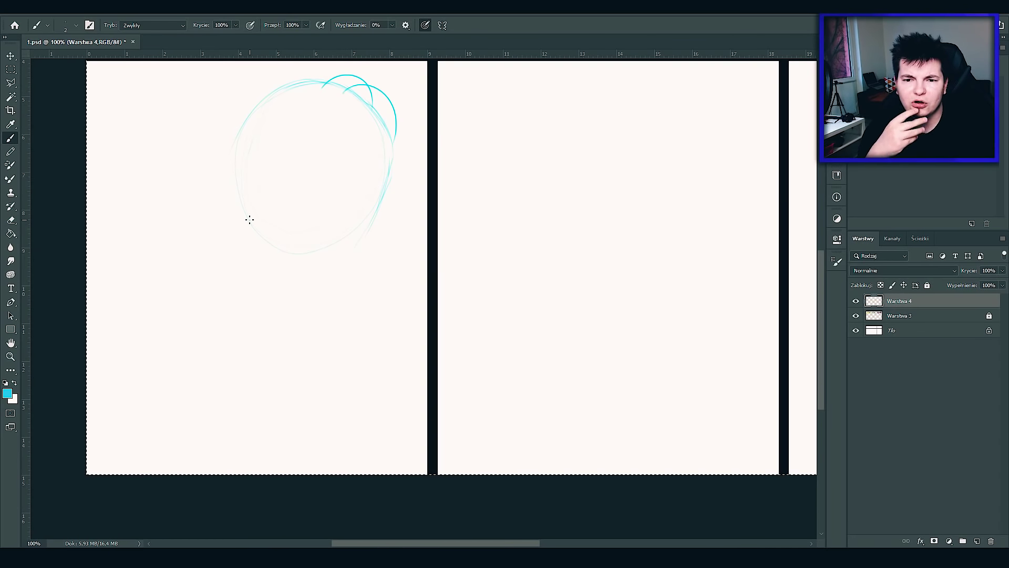
# Pan around the head sketch, adding a face stroke and a looping chin line
pyautogui.moveTo(247, 219); pyautogui.dragTo(376, 361)
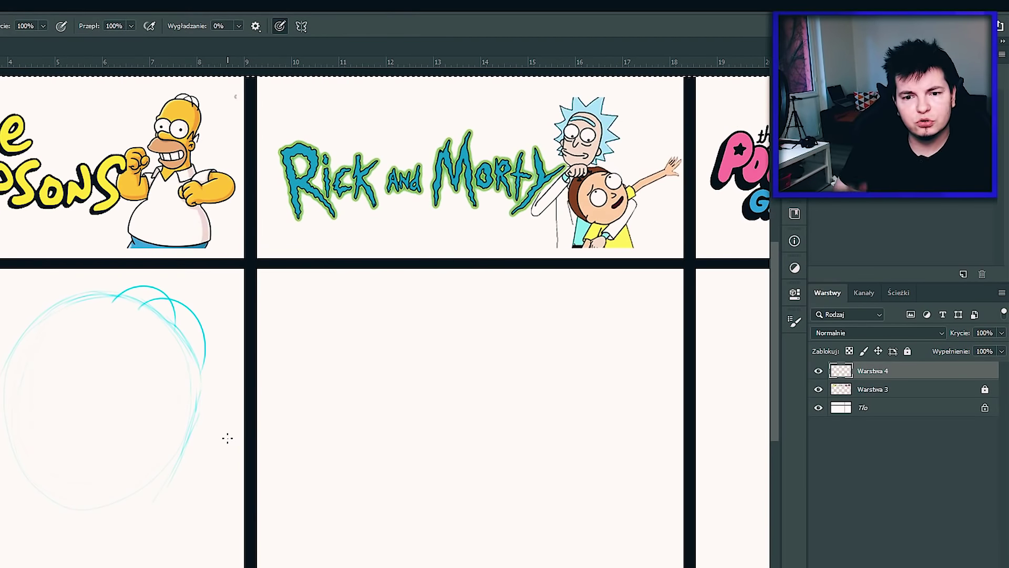
pyautogui.moveTo(157, 435); pyautogui.dragTo(189, 349)
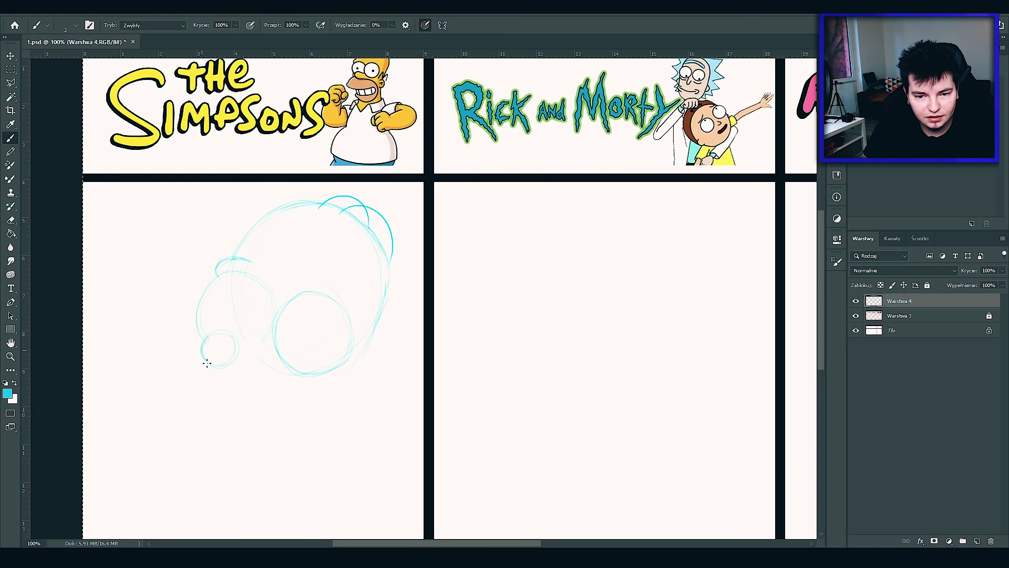
pyautogui.moveTo(306, 361)
pyautogui.mouseDown()
pyautogui.moveTo(289, 358)
pyautogui.moveTo(330, 368)
pyautogui.moveTo(348, 358)
pyautogui.moveTo(416, 247)
pyautogui.moveTo(403, 256)
pyautogui.moveTo(405, 302)
pyautogui.mouseUp()
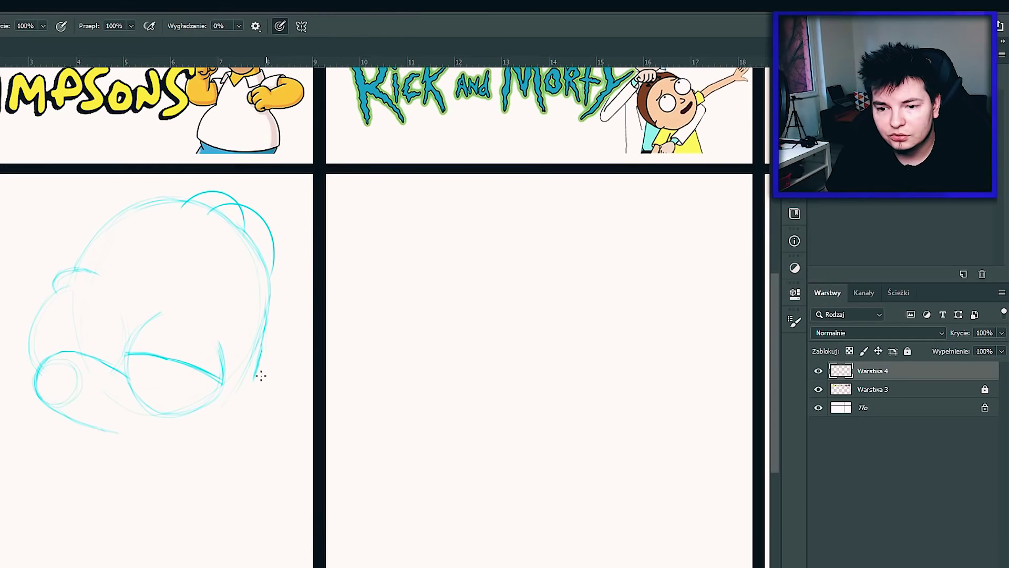
pyautogui.moveTo(242, 398); pyautogui.dragTo(253, 376)
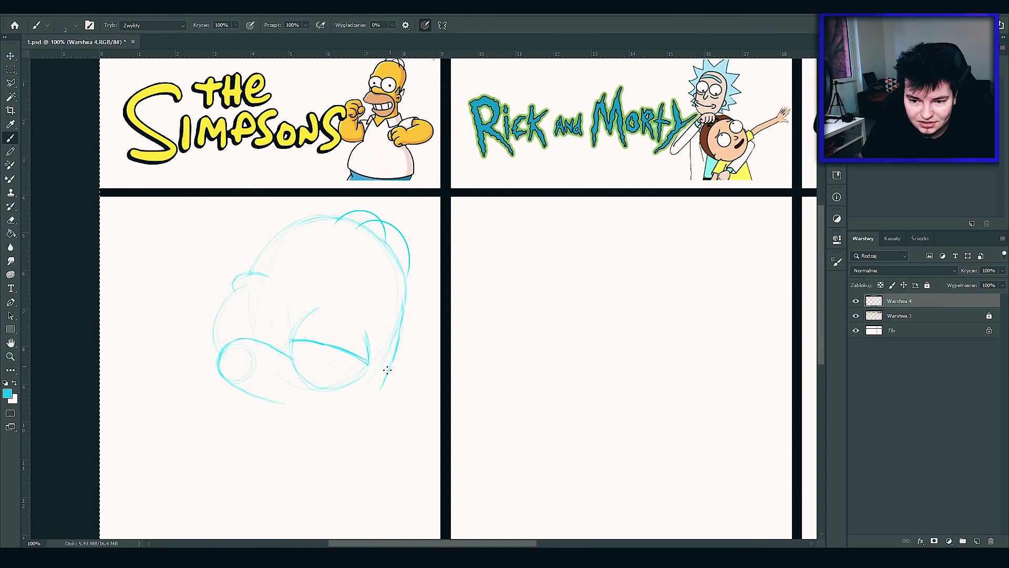
pyautogui.moveTo(387, 370); pyautogui.dragTo(402, 334)
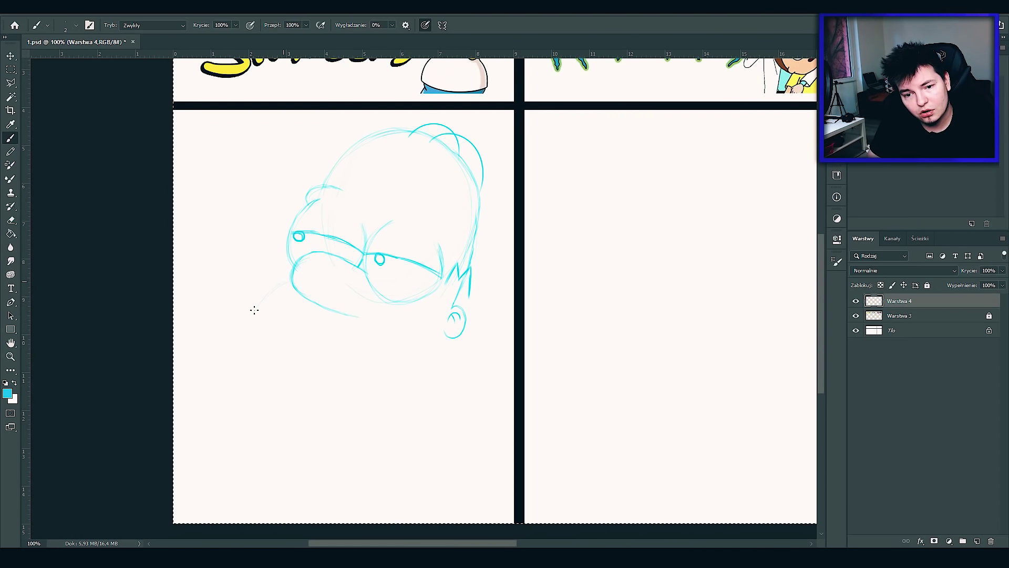
pyautogui.moveTo(258, 316); pyautogui.dragTo(243, 337)
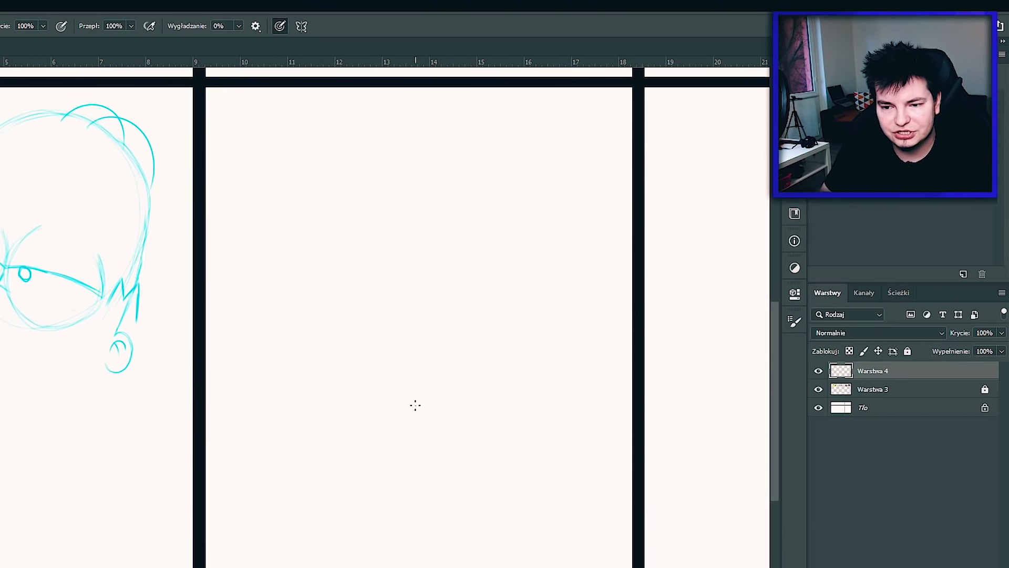
# Try a dome arc in the middle panel, then undo those test strokes
pyautogui.moveTo(592, 347); pyautogui.dragTo(442, 363)
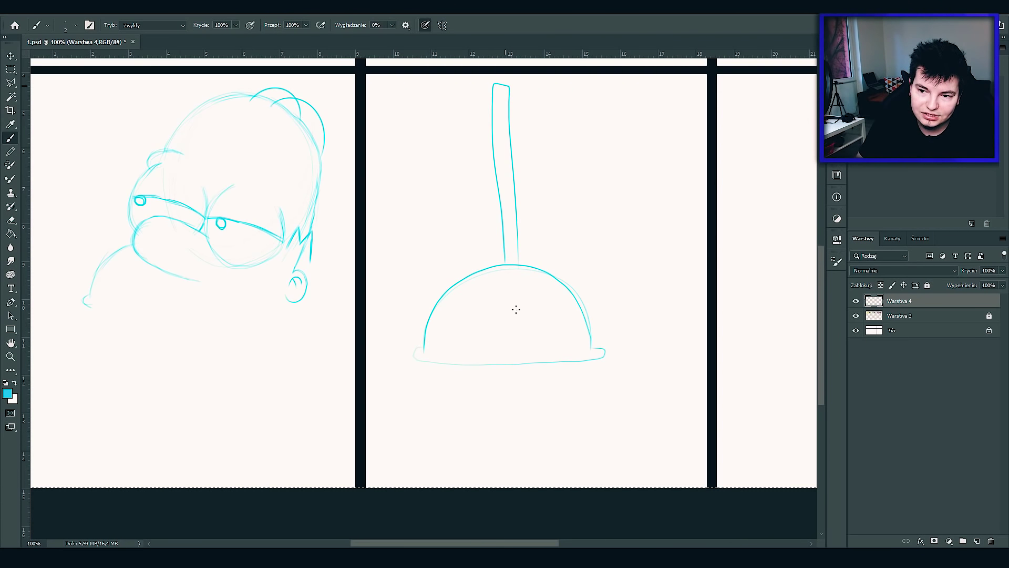
pyautogui.hotkey('ctrl', 'z')
pyautogui.hotkey('ctrl', 'z')
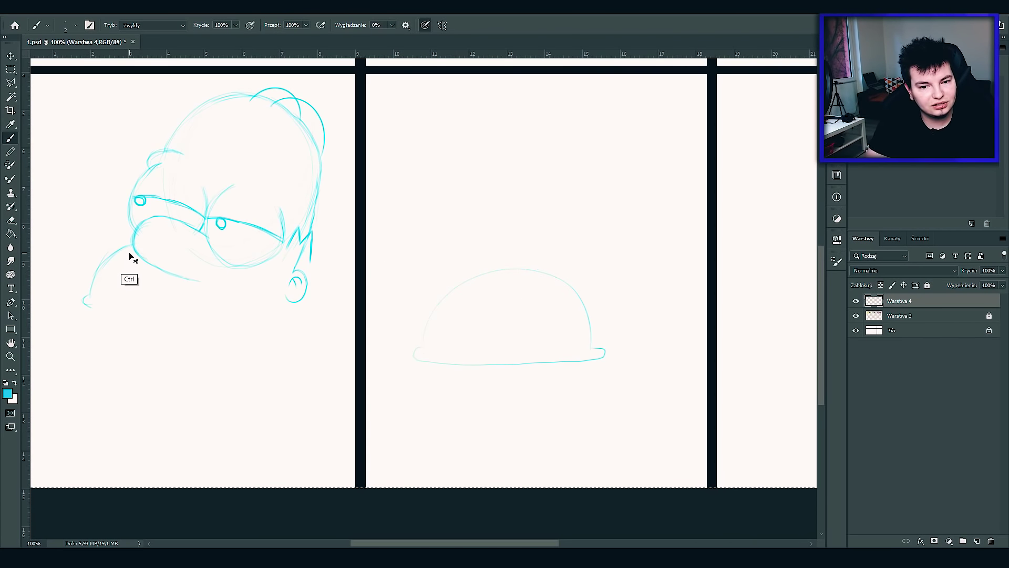
pyautogui.hotkey('ctrl', 'z')
pyautogui.hotkey('ctrl', 'z')
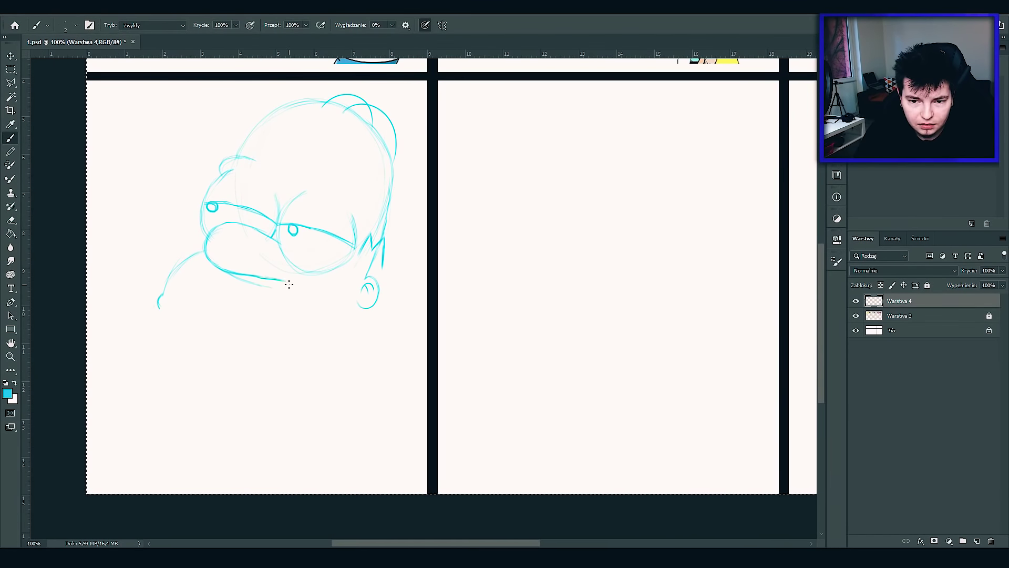
# Sketch the jowl, jaw, neck, buttoned collar, open mouth and tongue
pyautogui.moveTo(295, 290); pyautogui.dragTo(318, 395)
pyautogui.moveTo(169, 308); pyautogui.dragTo(269, 389)
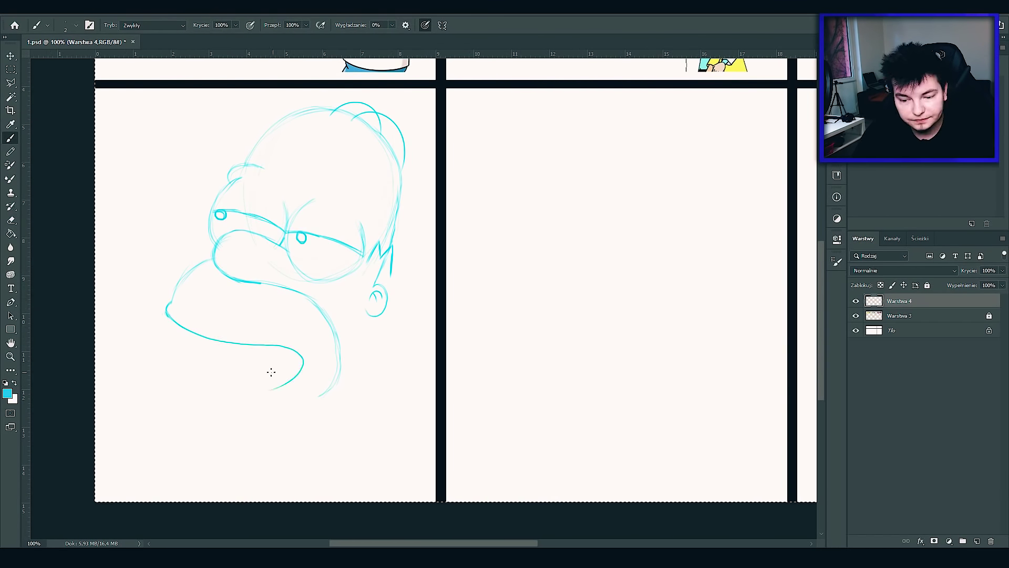
pyautogui.moveTo(367, 310); pyautogui.dragTo(376, 404)
pyautogui.moveTo(376, 406); pyautogui.dragTo(280, 444)
pyautogui.moveTo(195, 343); pyautogui.dragTo(178, 403)
pyautogui.moveTo(182, 405); pyautogui.dragTo(316, 399)
pyautogui.moveTo(247, 387); pyautogui.dragTo(287, 407)
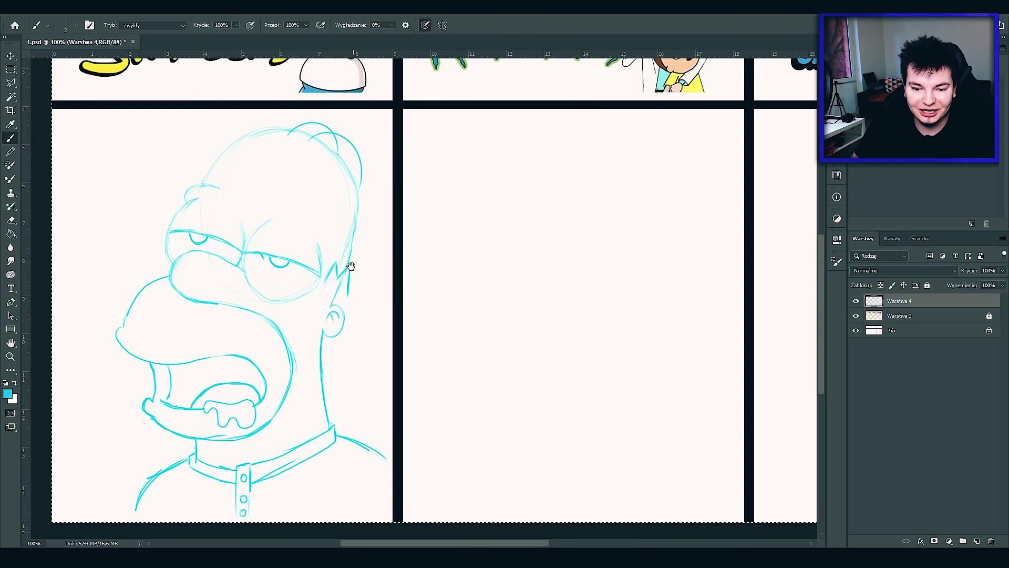
pyautogui.moveTo(227, 280); pyautogui.dragTo(218, 254)
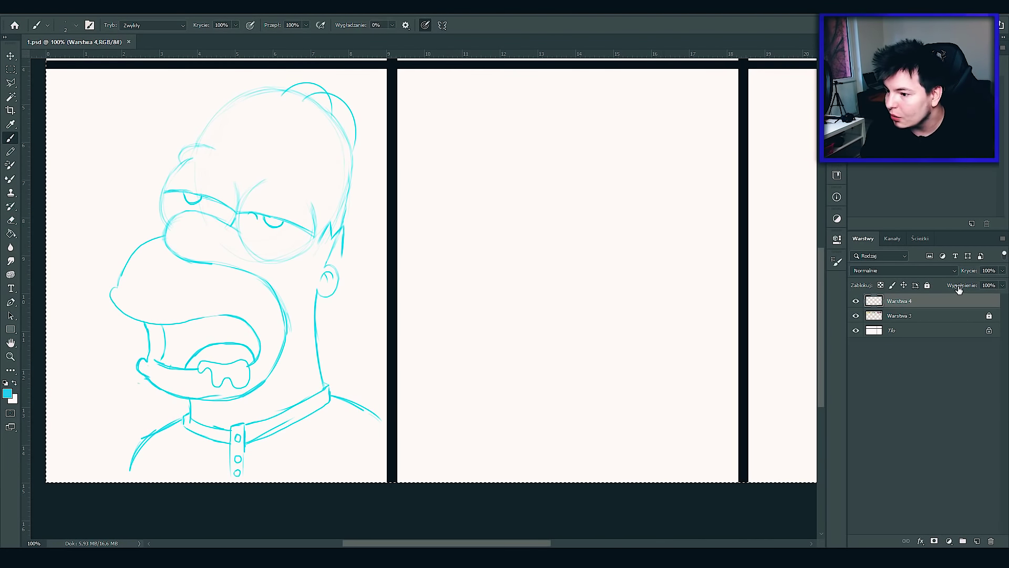
# Lock the Warstwa 4 sketch layer and add an empty Warstwa 5 layer above it
pyautogui.click(928, 285)
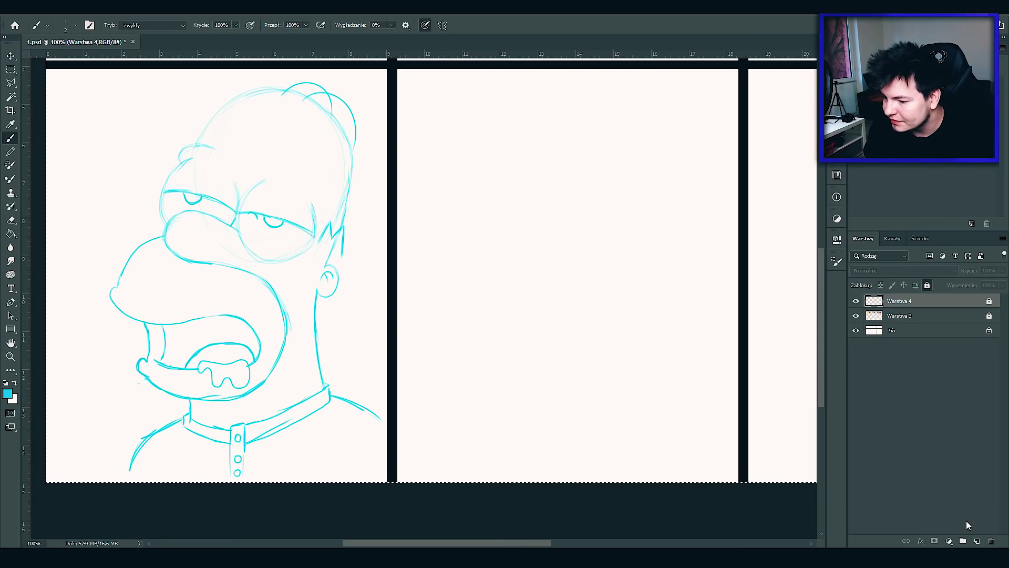
pyautogui.click(977, 541)
pyautogui.moveTo(347, 333); pyautogui.dragTo(386, 378)
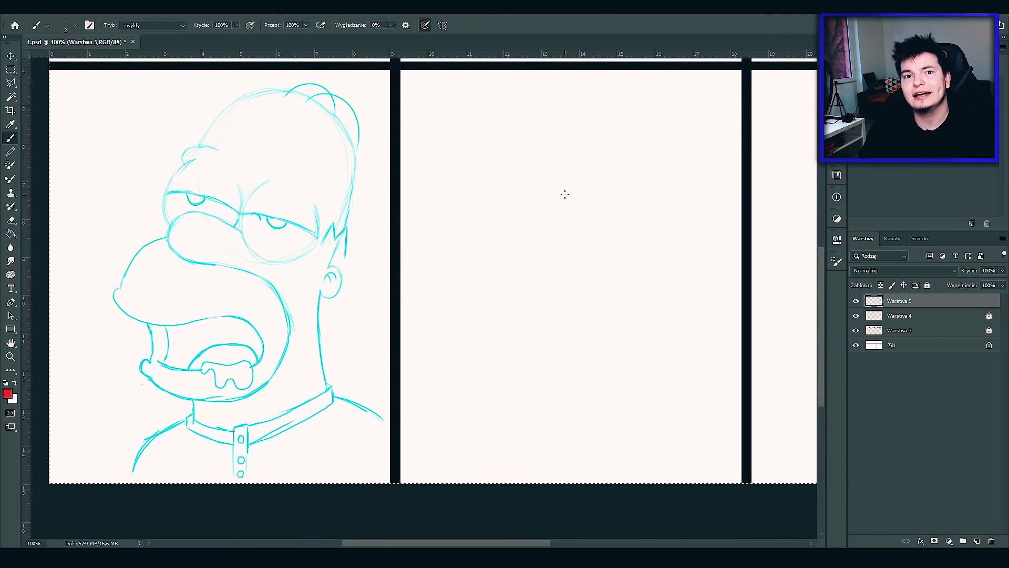
pyautogui.moveTo(288, 216); pyautogui.dragTo(285, 222)
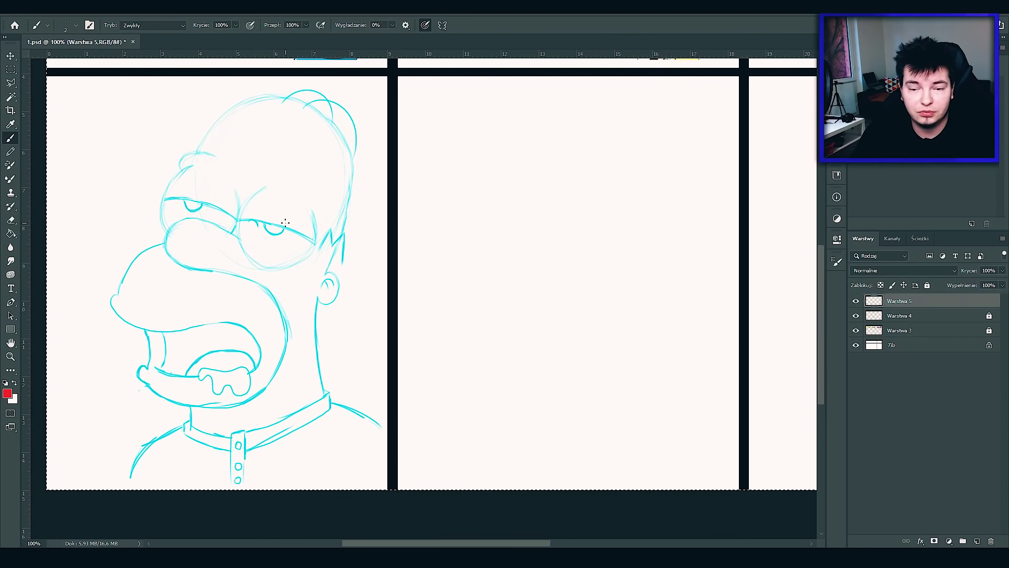
pyautogui.moveTo(235, 171); pyautogui.dragTo(229, 232)
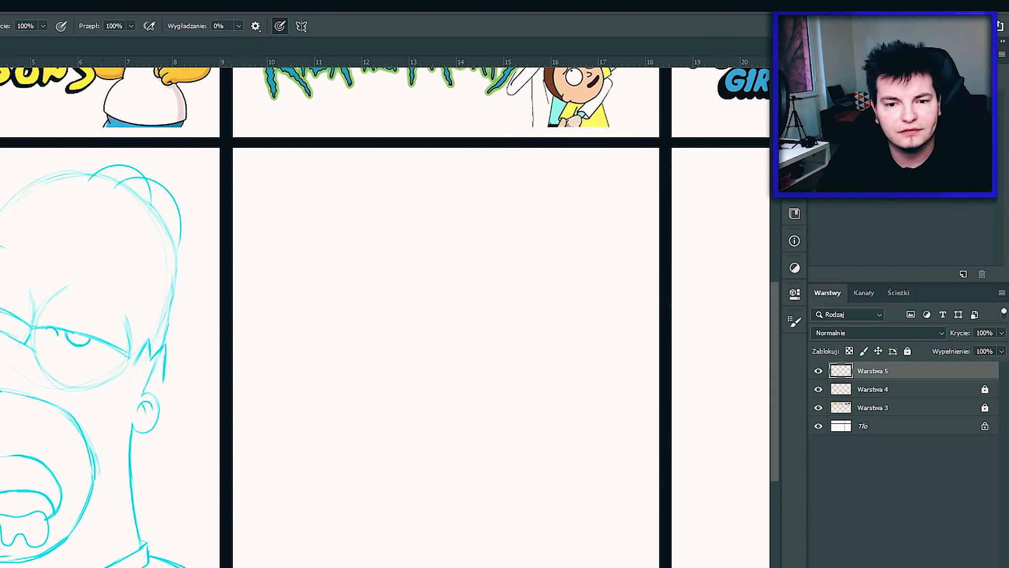
pyautogui.scroll(-3, 282, 251)
# Unlock Warstwa 4, fix the hair stroke, and sketch red zigzag hair across the forehead
pyautogui.click(894, 389)
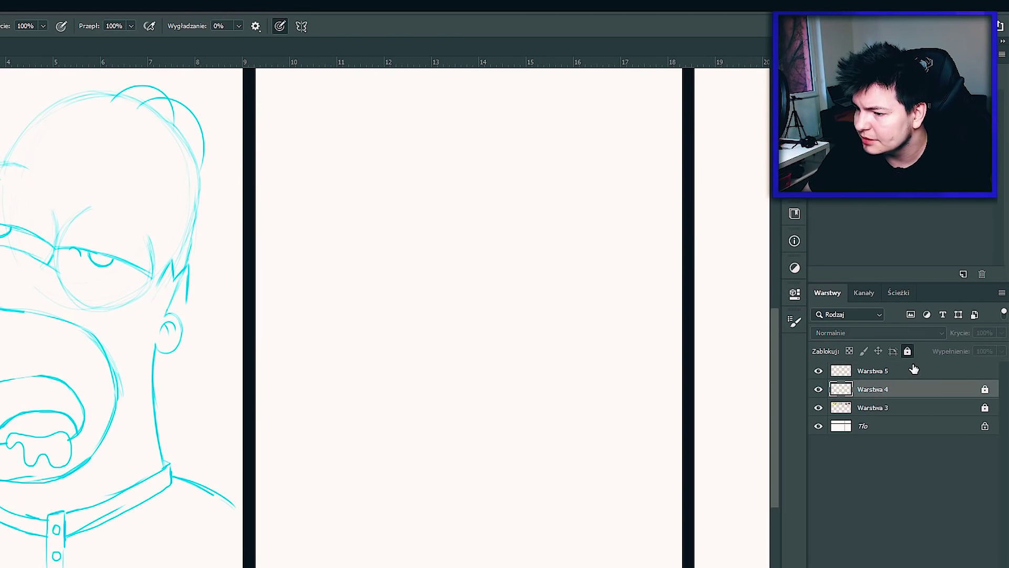
pyautogui.click(907, 351)
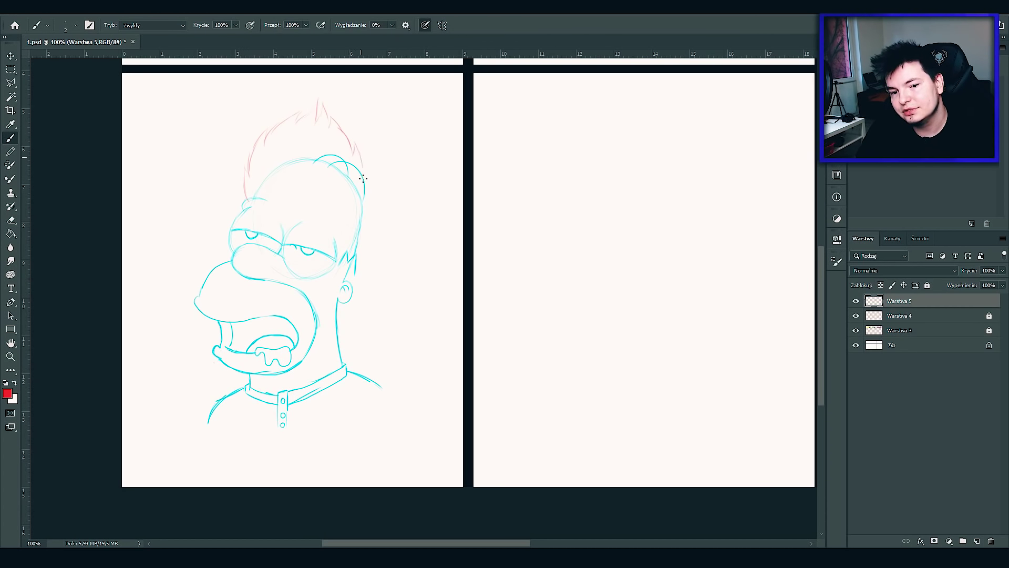
pyautogui.moveTo(363, 163); pyautogui.dragTo(341, 131)
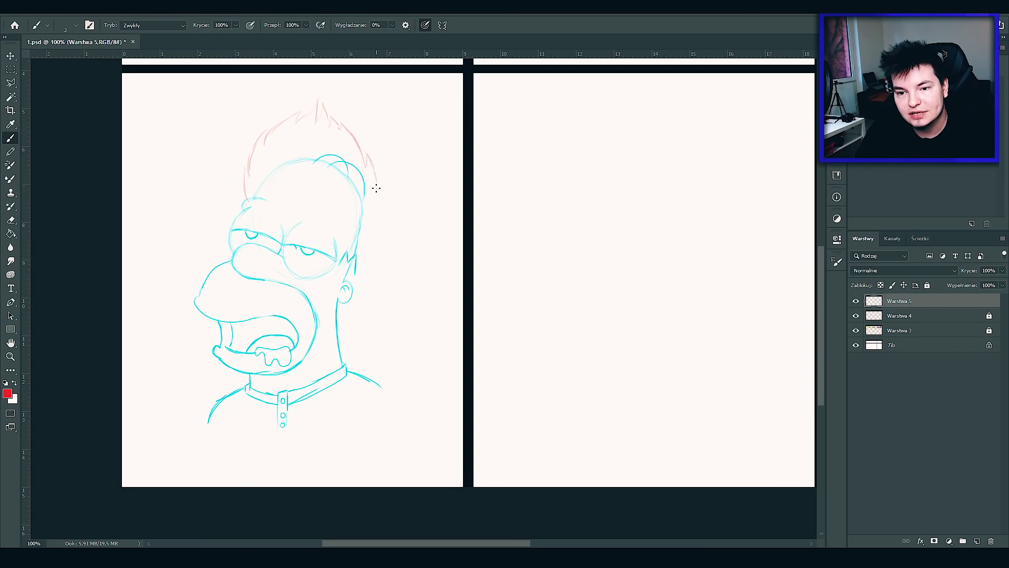
pyautogui.moveTo(372, 222); pyautogui.dragTo(339, 287)
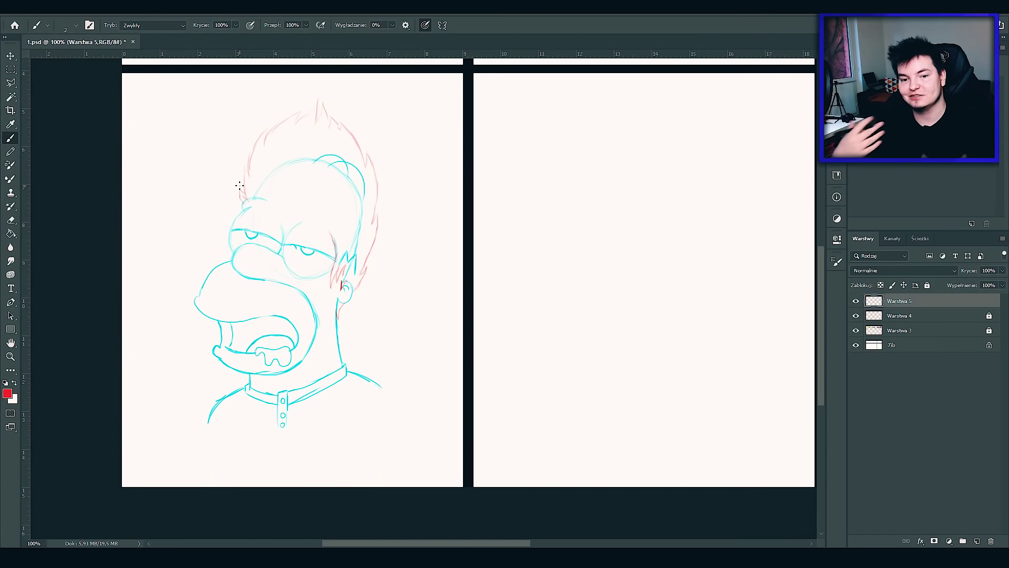
pyautogui.press('e')
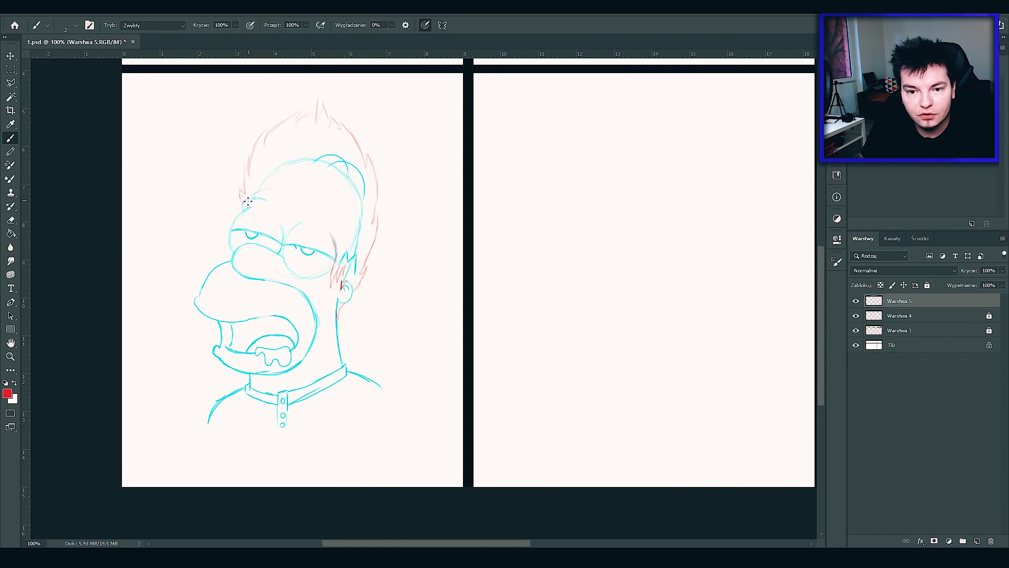
pyautogui.moveTo(248, 201); pyautogui.dragTo(324, 282)
# Add a red cheek stubble arc, then fade both sketch layers to 20% opacity and lock them
pyautogui.scroll(3, 256, 382)
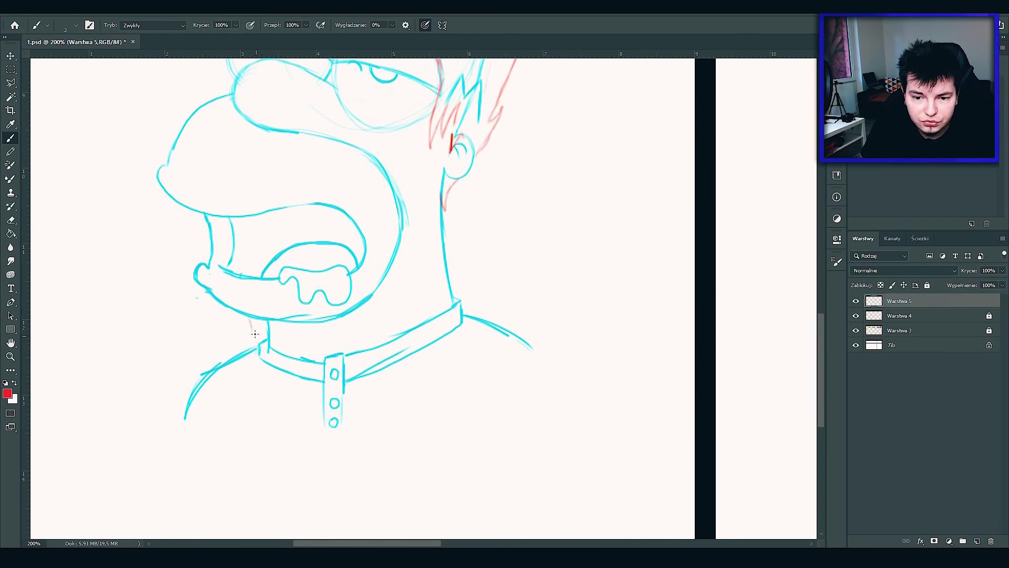
pyautogui.scroll(3, 419, 322)
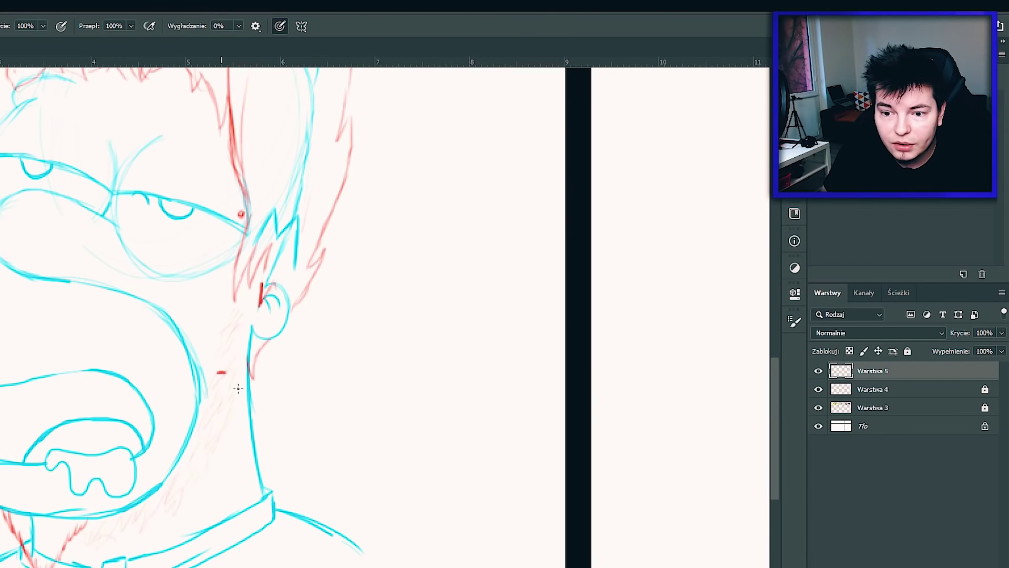
pyautogui.moveTo(238, 388); pyautogui.dragTo(230, 403)
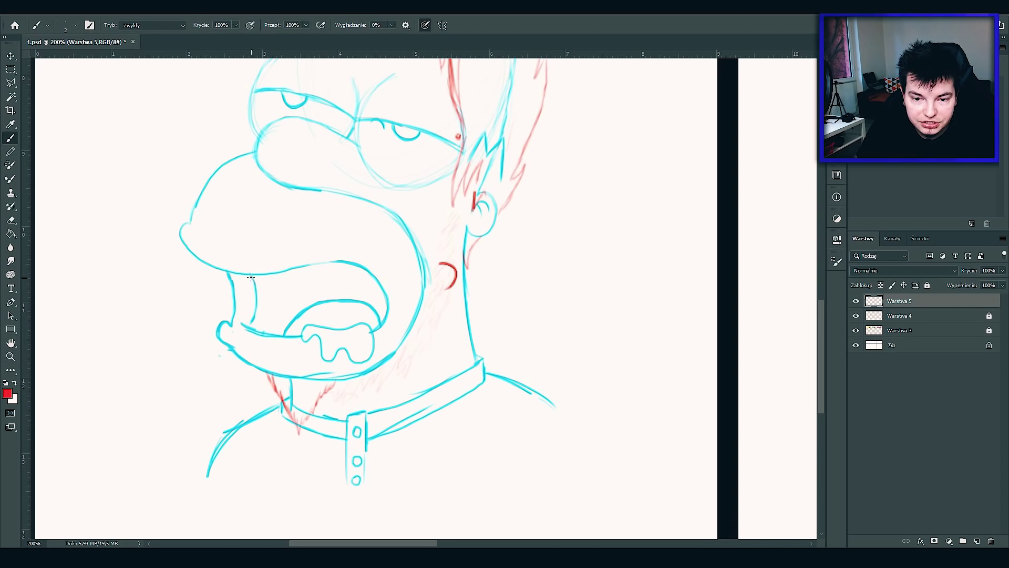
pyautogui.press('z')
pyautogui.moveTo(469, 235); pyautogui.dragTo(423, 235)
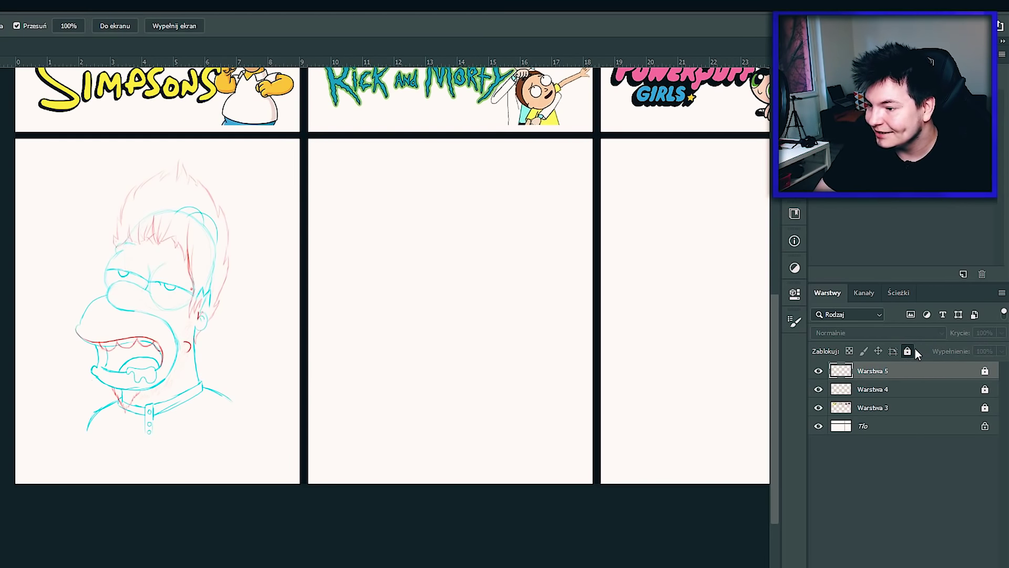
pyautogui.press('Return')
pyautogui.keyDown('shift'); pyautogui.click(942, 388); pyautogui.keyUp('shift')
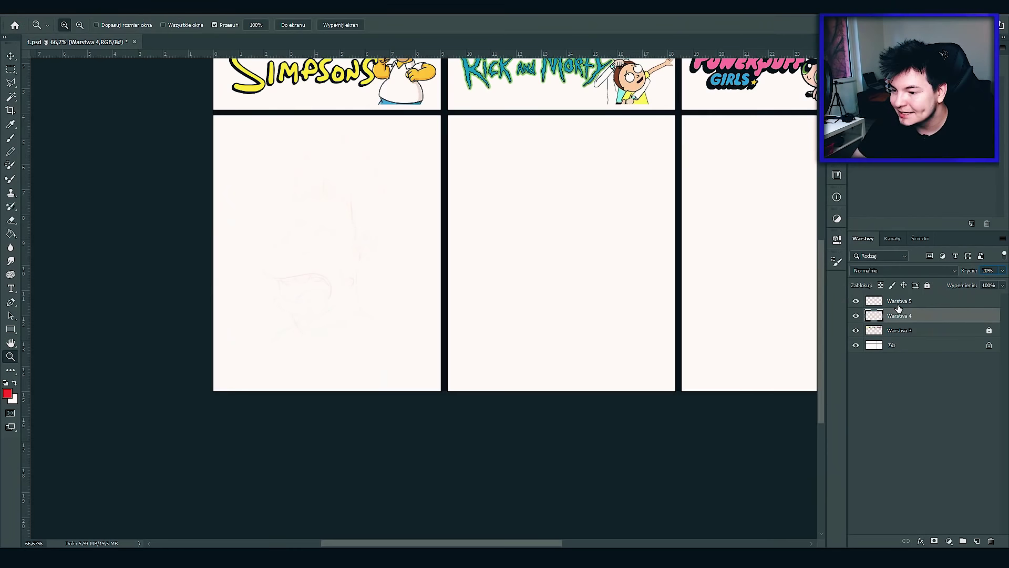
pyautogui.click(927, 285)
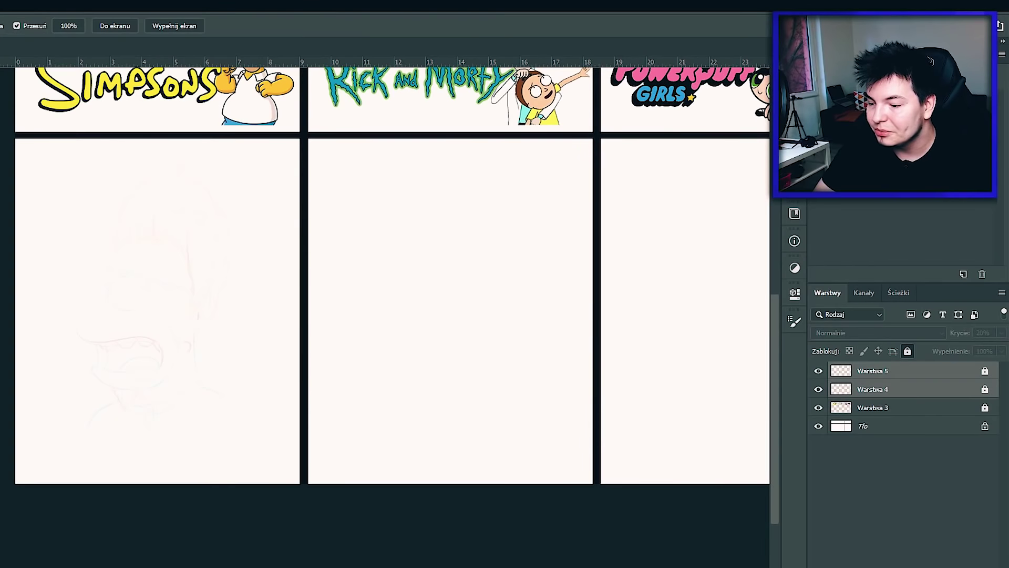
# Add a new layer above the faded sketch for inking the Homer portrait
pyautogui.click(977, 541)
pyautogui.moveTo(490, 402); pyautogui.dragTo(435, 455)
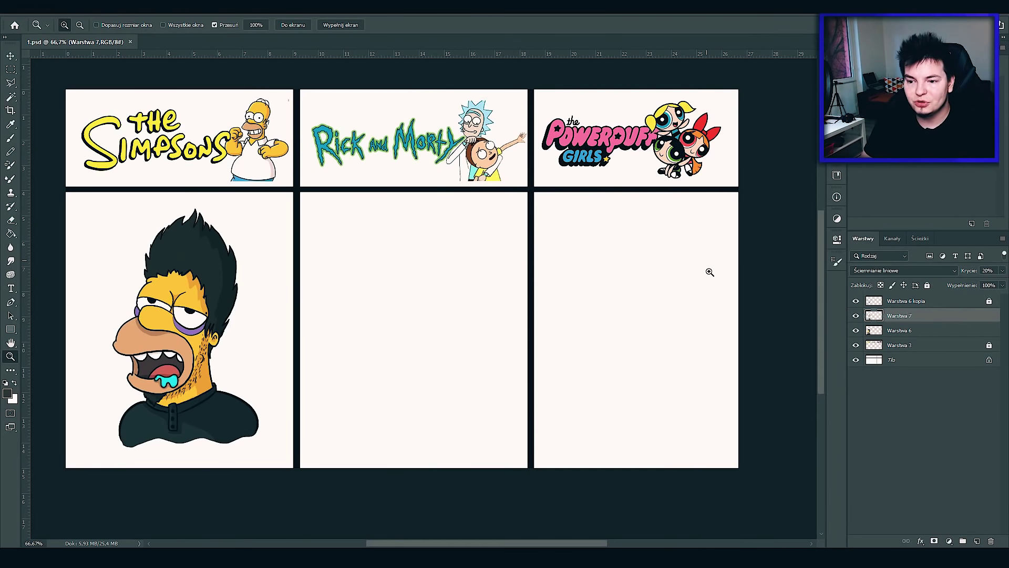
# Lock the finished Homer layers, Warstwa 6 and its copy
pyautogui.keyDown('shift'); pyautogui.click(937, 316); pyautogui.keyUp('shift')
pyautogui.click(927, 285)
pyautogui.click(892, 304)
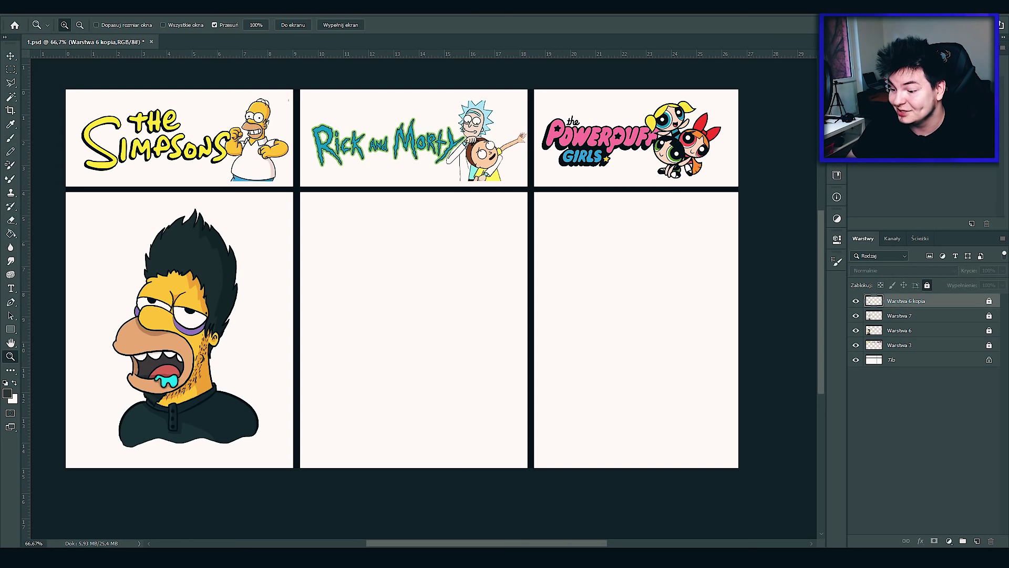
# Add layer Warstwa 8 with a cyan #00eaff brush and move to the empty Powerpuff panel
pyautogui.click(977, 542)
pyautogui.moveTo(824, 214); pyautogui.dragTo(799, 213)
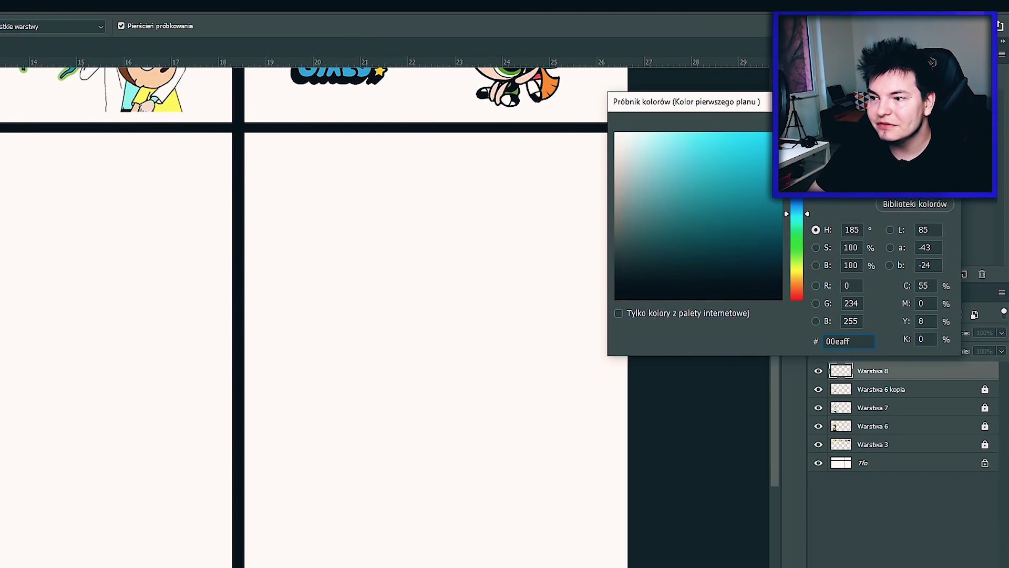
pyautogui.click(739, 173)
pyautogui.press('Return')
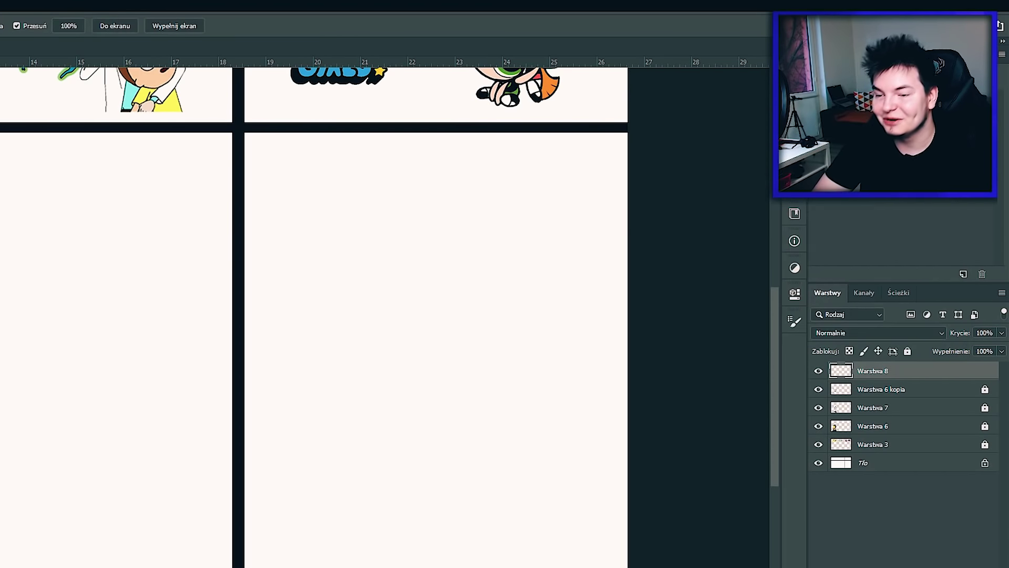
pyautogui.moveTo(408, 268); pyautogui.dragTo(377, 257)
pyautogui.press('b')
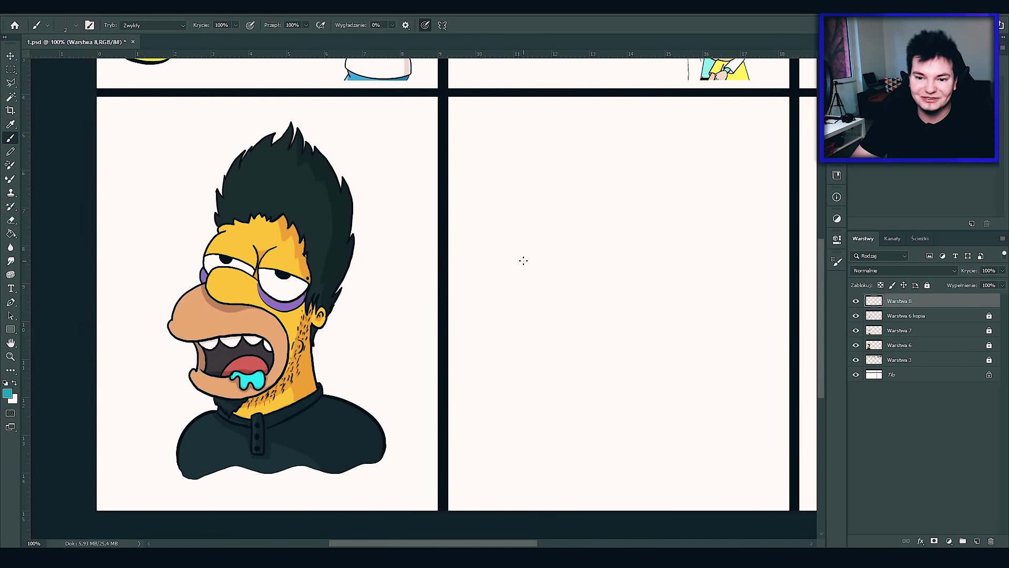
pyautogui.moveTo(545, 245)
pyautogui.mouseDown()
pyautogui.moveTo(541, 345)
pyautogui.moveTo(509, 260)
pyautogui.mouseUp()
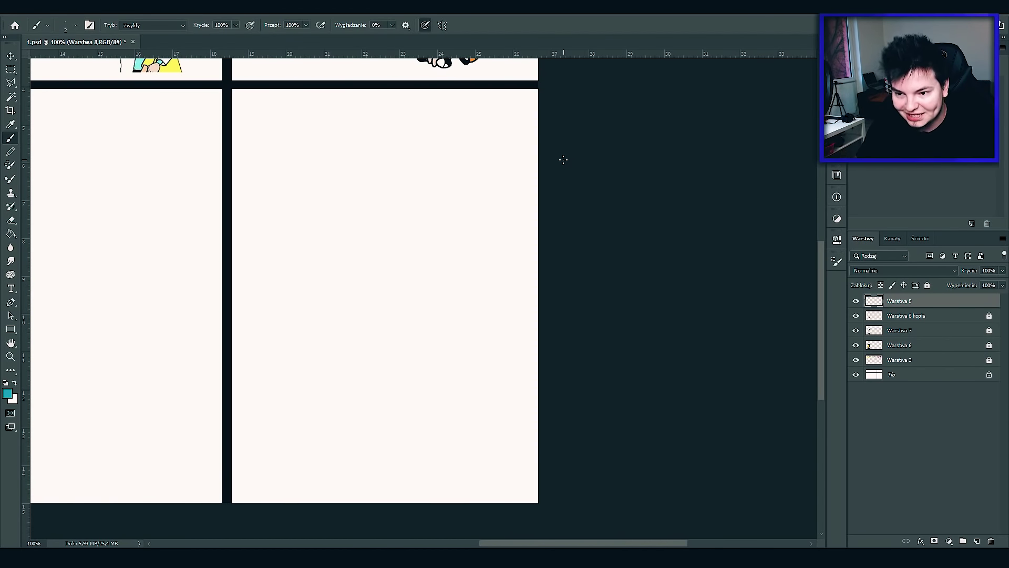
pyautogui.scroll(-3, 563, 159)
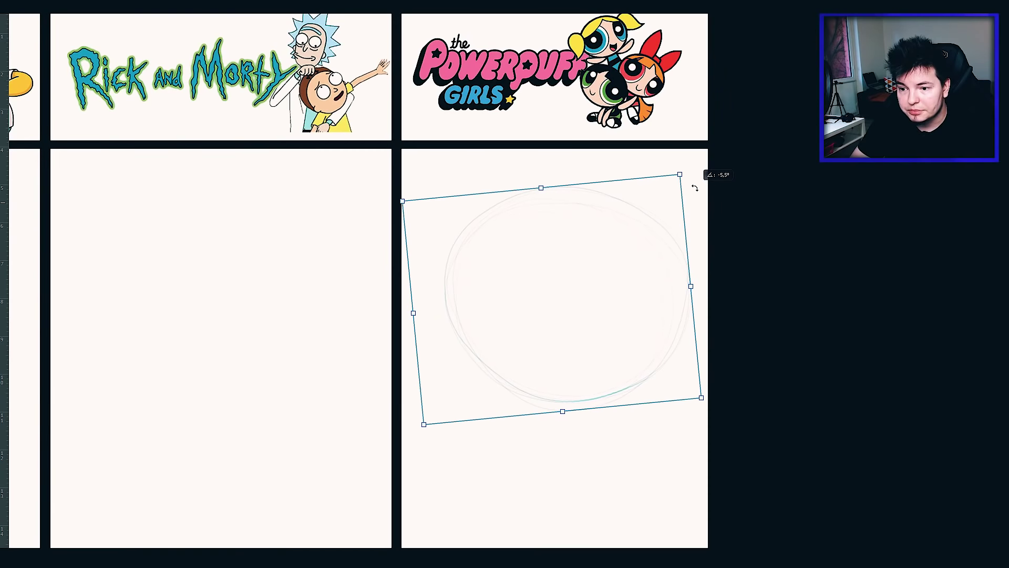
# Finish tilting the head circle, then sketch the legs and a round hand below it
pyautogui.moveTo(695, 188); pyautogui.dragTo(683, 172)
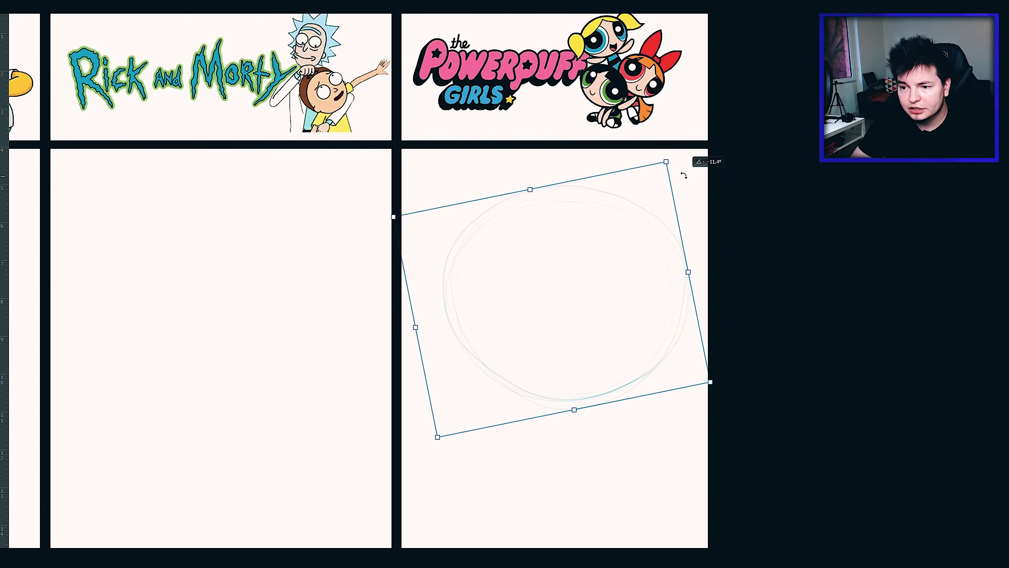
pyautogui.press('Return')
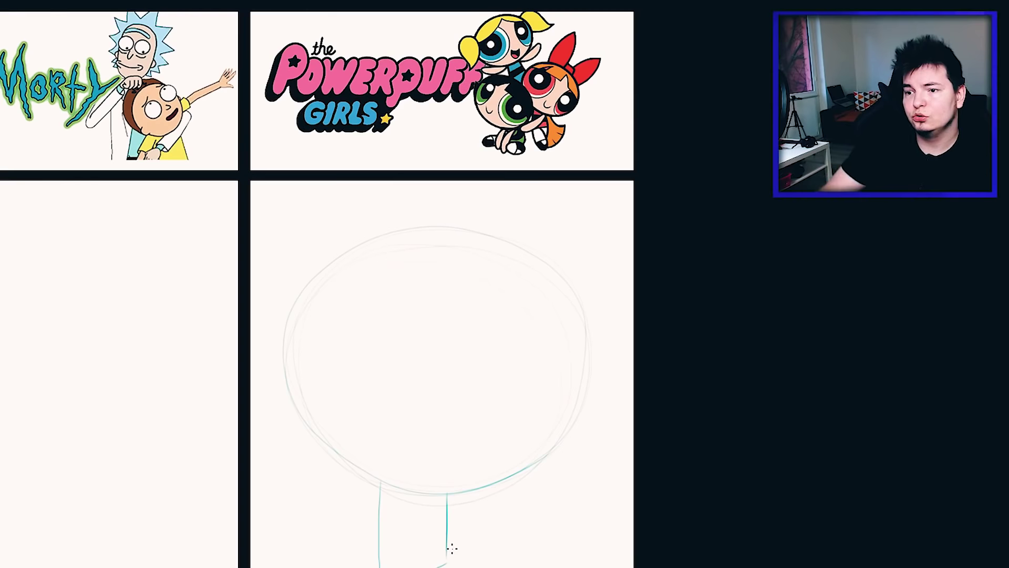
pyautogui.moveTo(533, 105); pyautogui.dragTo(536, 153)
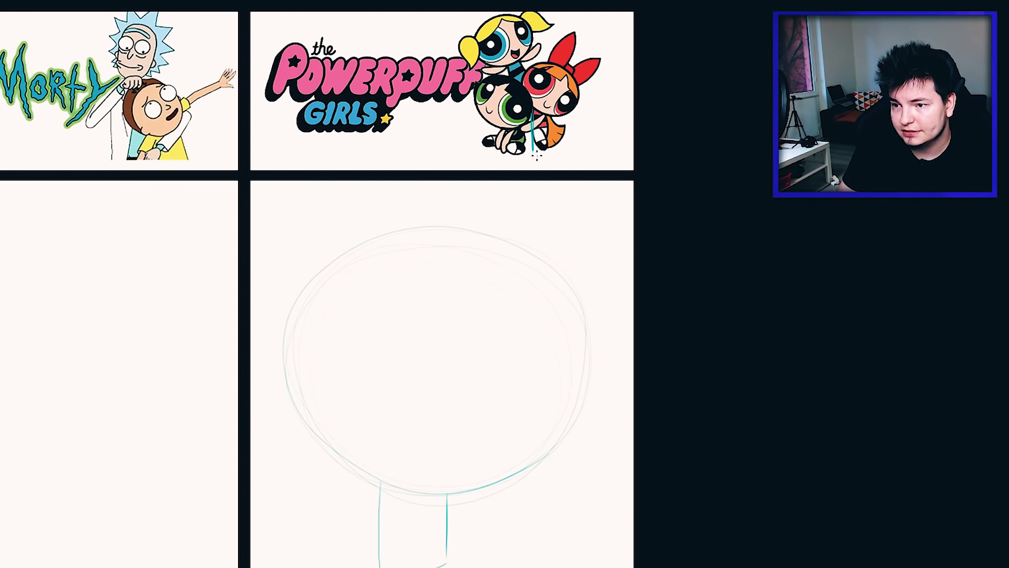
pyautogui.hotkey('ctrl', 'z')
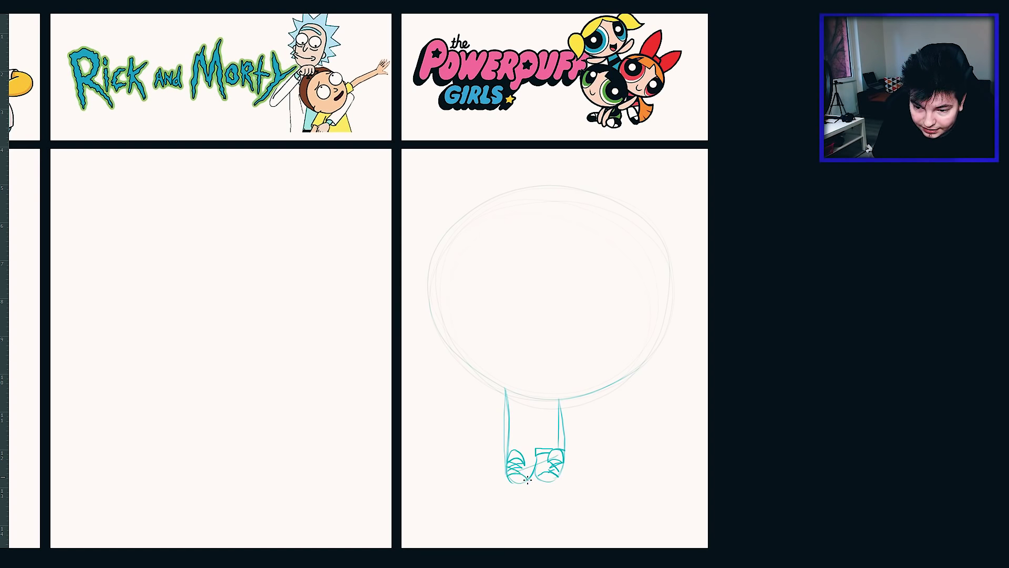
pyautogui.moveTo(411, 491); pyautogui.dragTo(420, 508)
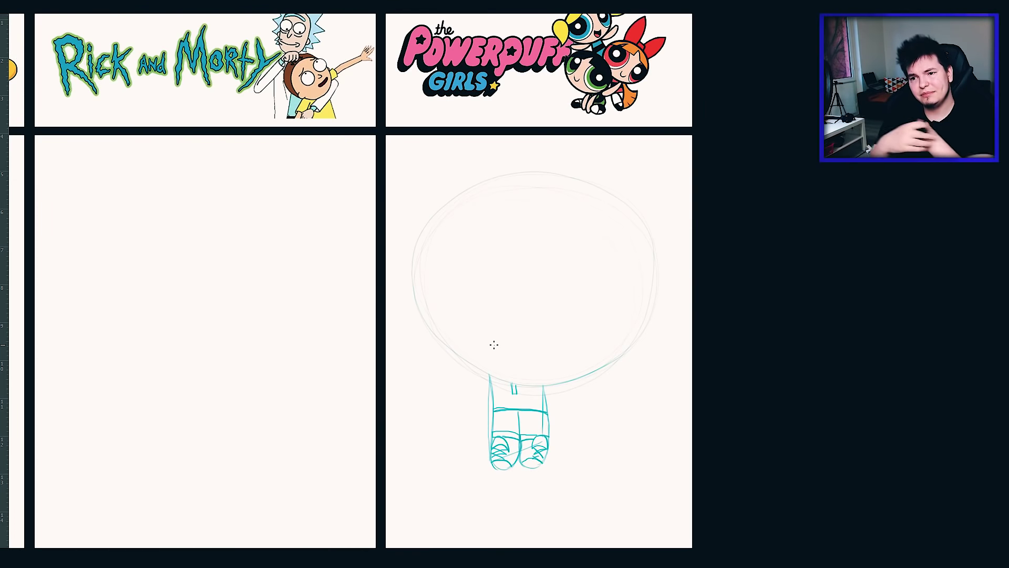
pyautogui.hotkey('ctrl', 'z')
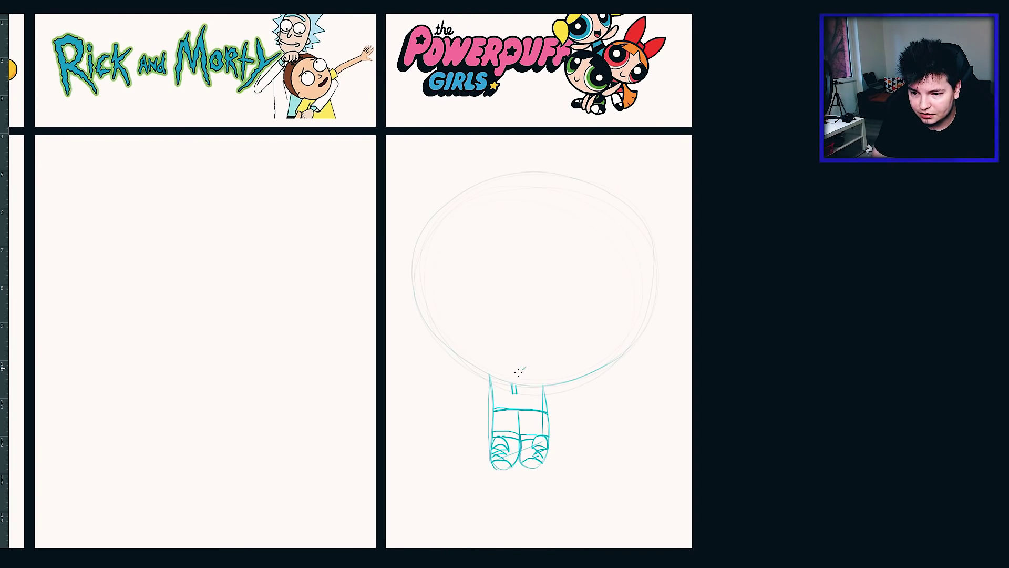
pyautogui.moveTo(544, 389); pyautogui.dragTo(494, 375)
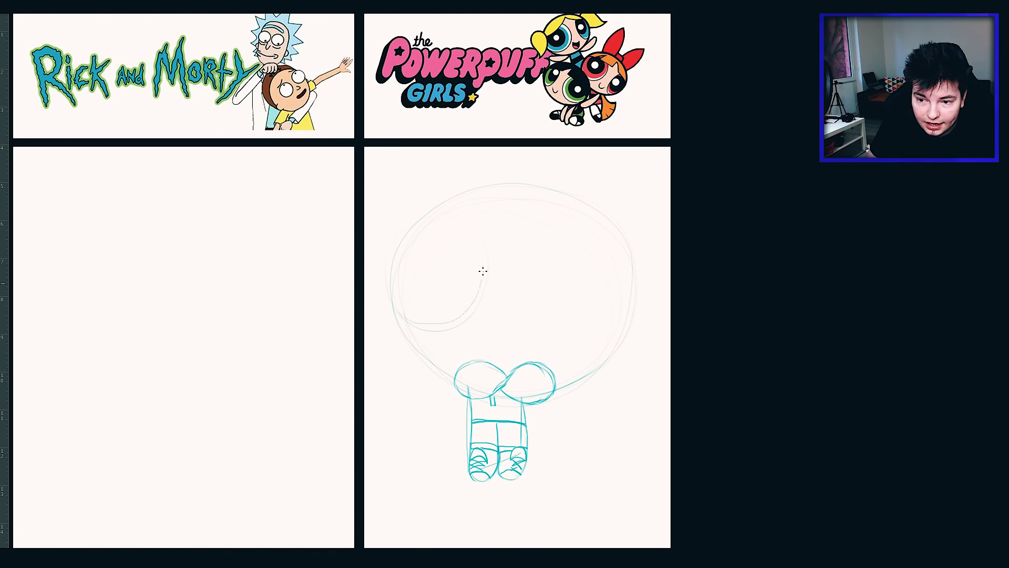
# Draw the two big eye circles, redoing the right one over a guide stroke
pyautogui.moveTo(484, 271); pyautogui.dragTo(450, 215)
pyautogui.moveTo(565, 232); pyautogui.dragTo(564, 238)
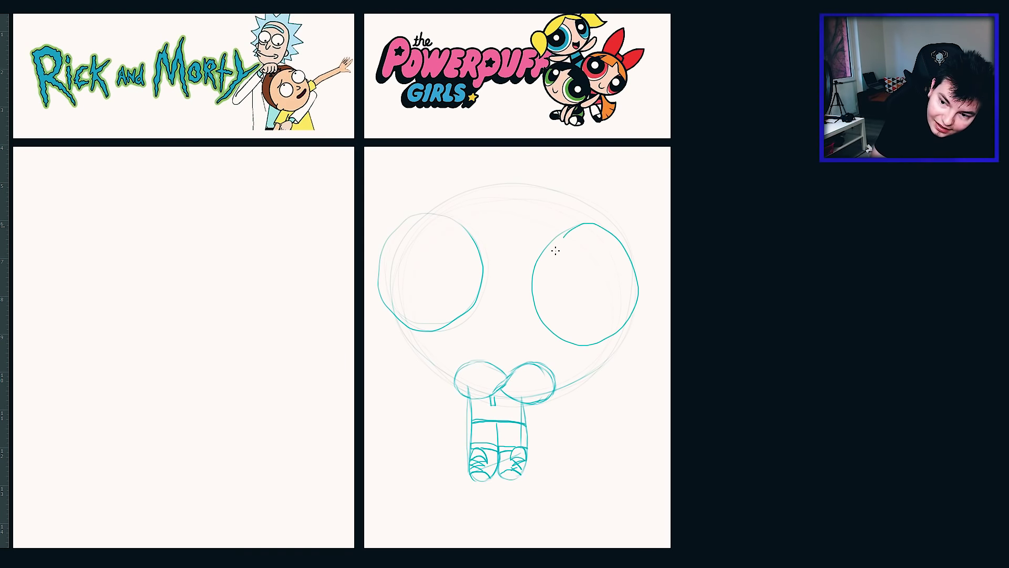
pyautogui.hotkey('ctrl', 'z')
pyautogui.moveTo(596, 353); pyautogui.dragTo(594, 226)
pyautogui.moveTo(527, 285); pyautogui.dragTo(531, 240)
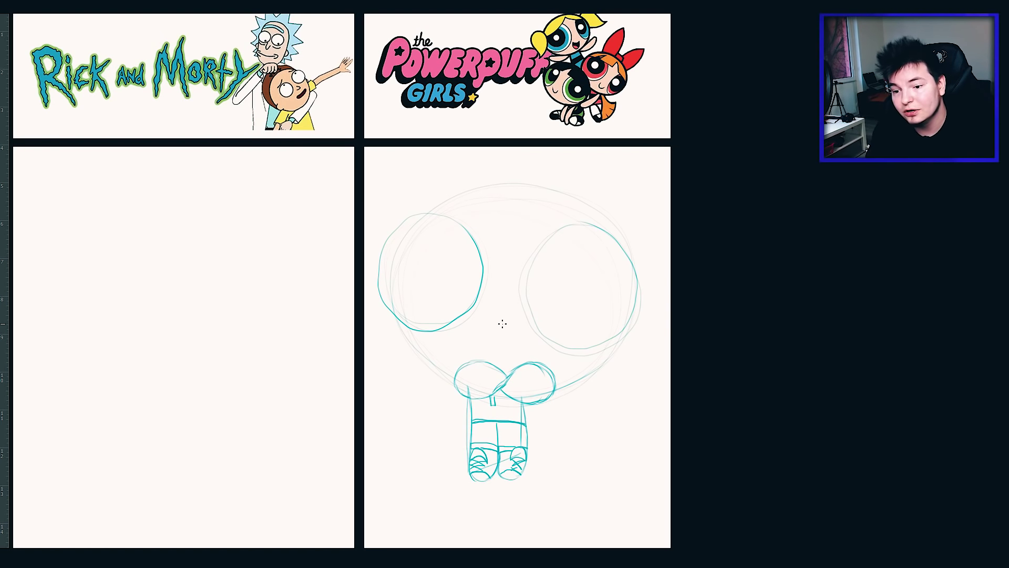
# Add the head outline, nose, goatee, right pupil and a hair spike
pyautogui.moveTo(399, 315); pyautogui.dragTo(453, 379)
pyautogui.moveTo(492, 346); pyautogui.dragTo(514, 345)
pyautogui.moveTo(486, 313); pyautogui.dragTo(497, 330)
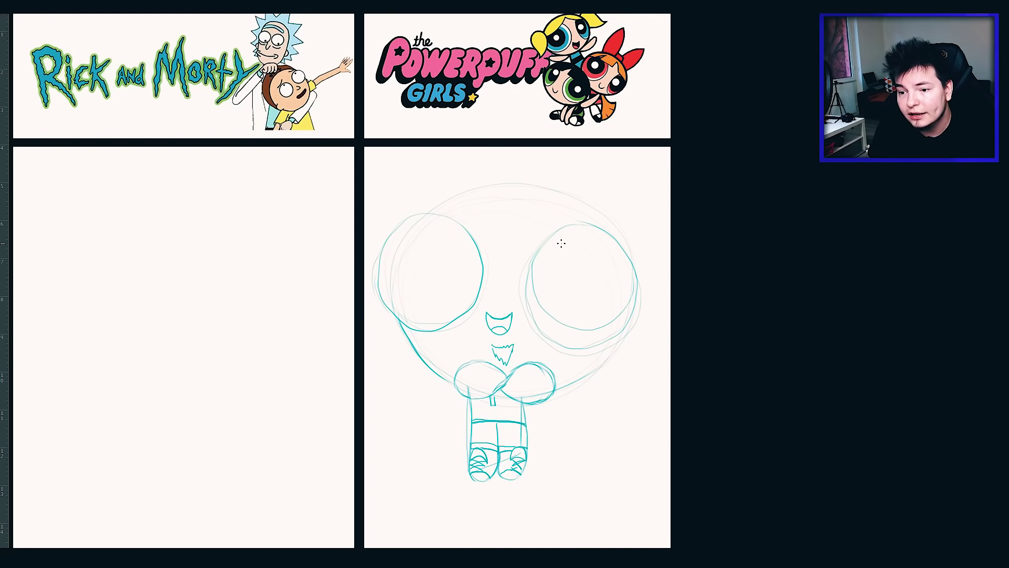
pyautogui.moveTo(569, 244); pyautogui.dragTo(572, 243)
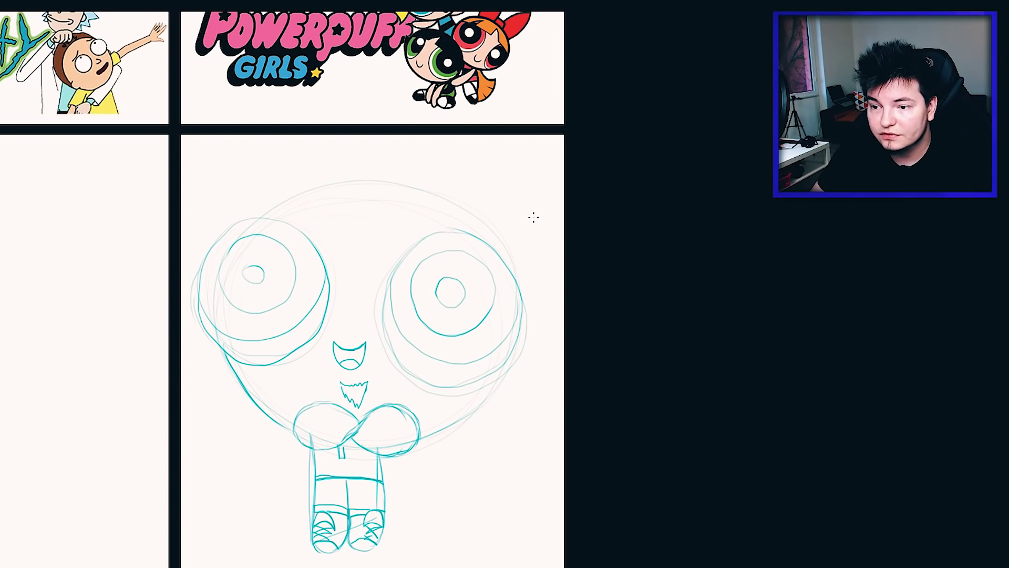
pyautogui.moveTo(563, 299); pyautogui.dragTo(420, 297)
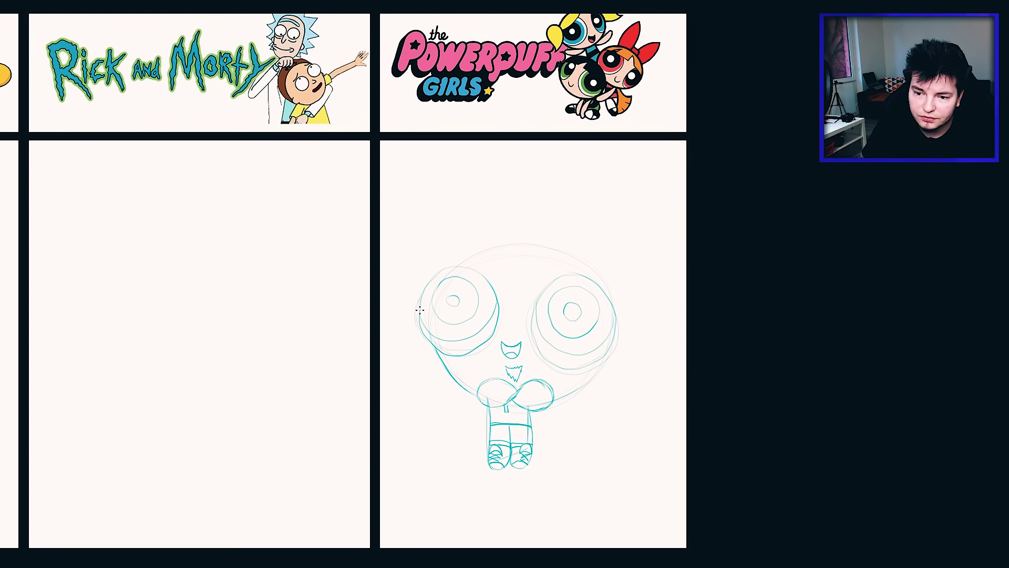
pyautogui.moveTo(416, 298); pyautogui.dragTo(546, 164)
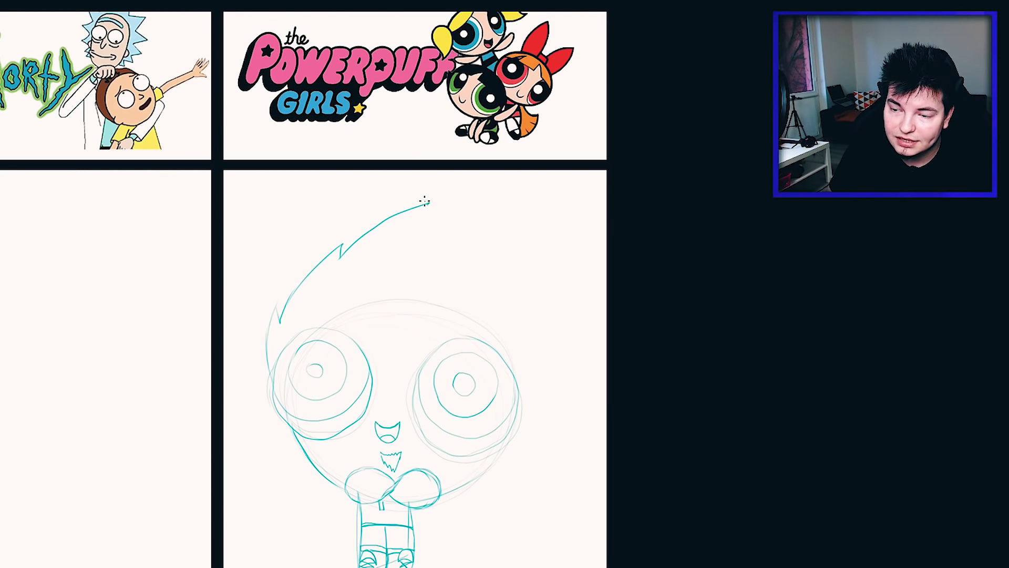
pyautogui.hotkey('ctrl', 'z')
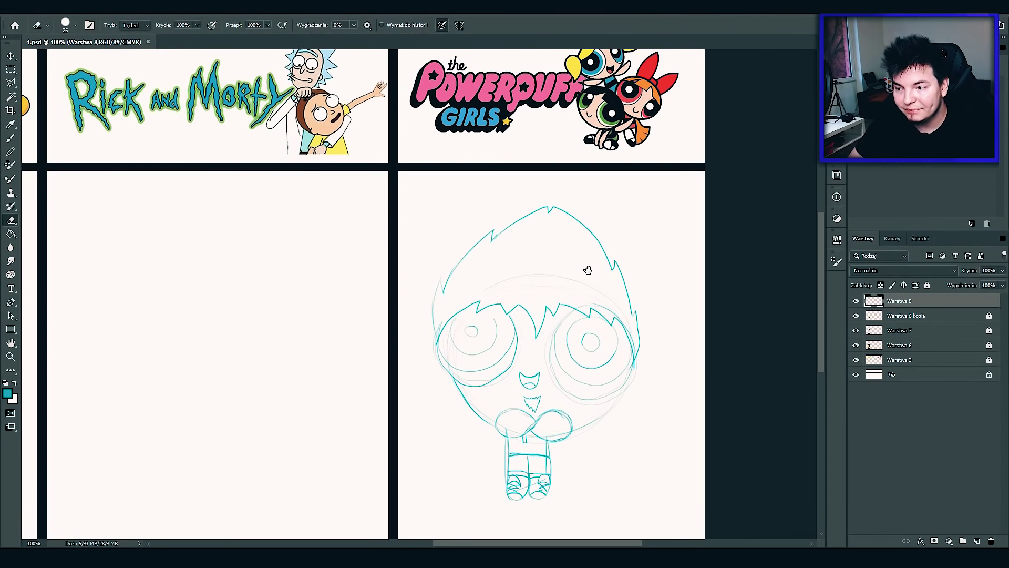
# Fade the Powerpuff sketch layer to 20% opacity, lock it, and add a new line-art layer
pyautogui.moveTo(588, 269); pyautogui.dragTo(591, 245)
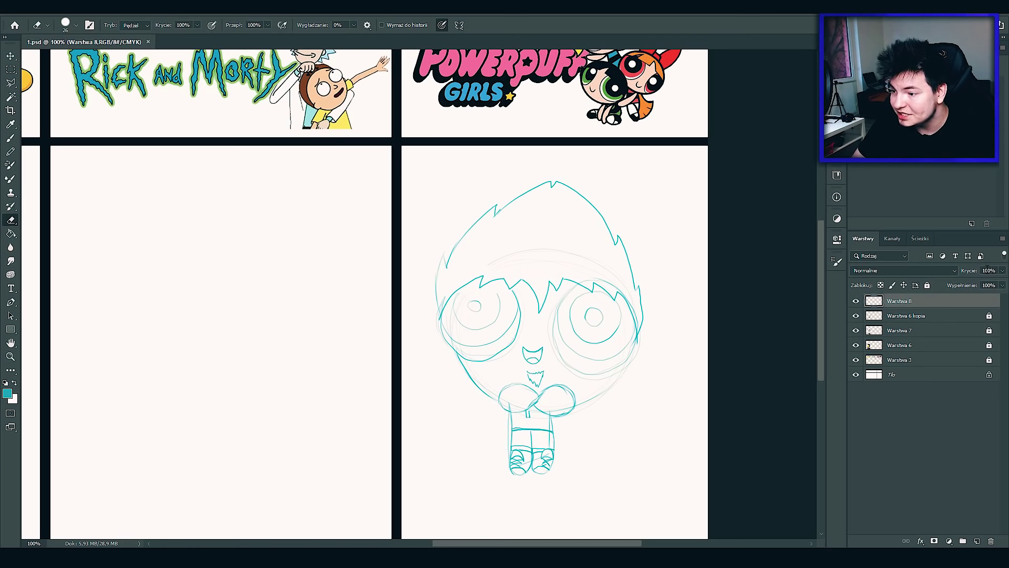
pyautogui.write('20')
pyautogui.click(928, 285)
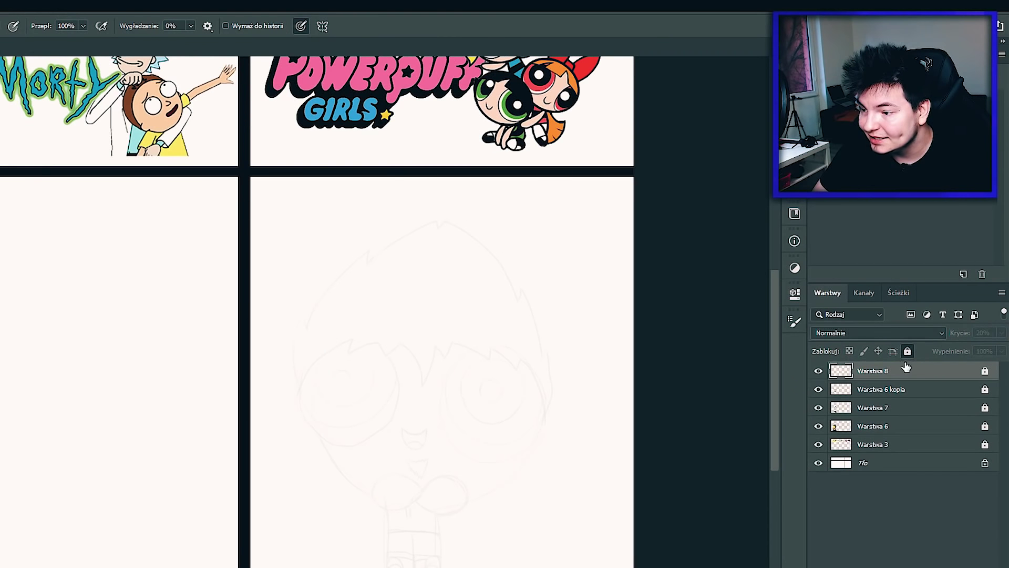
pyautogui.hotkey('ctrl', 'shift', 'alt', 'n')
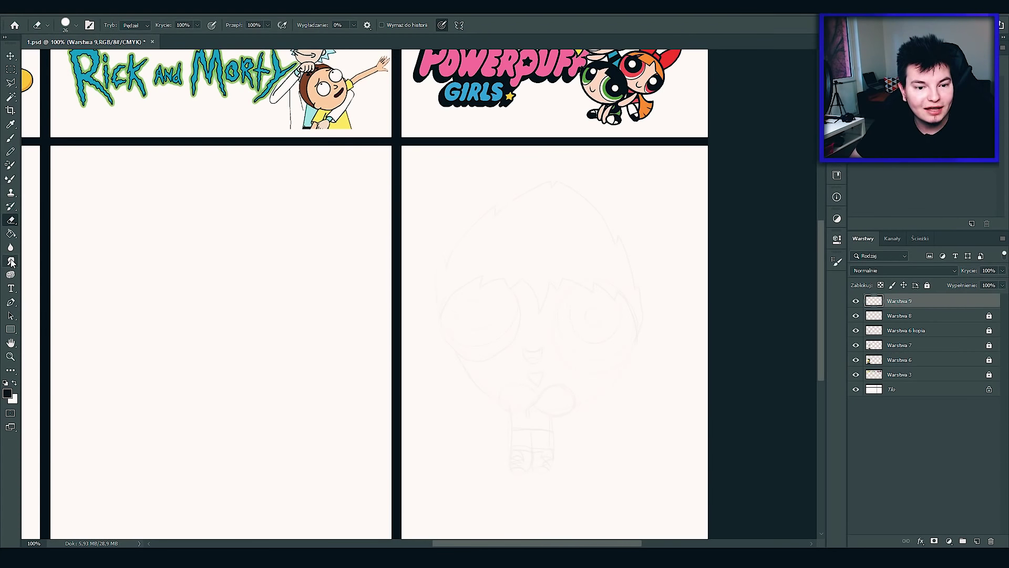
# Set the brush size to 5 for inking and zoom in on the legs
pyautogui.click(65, 23)
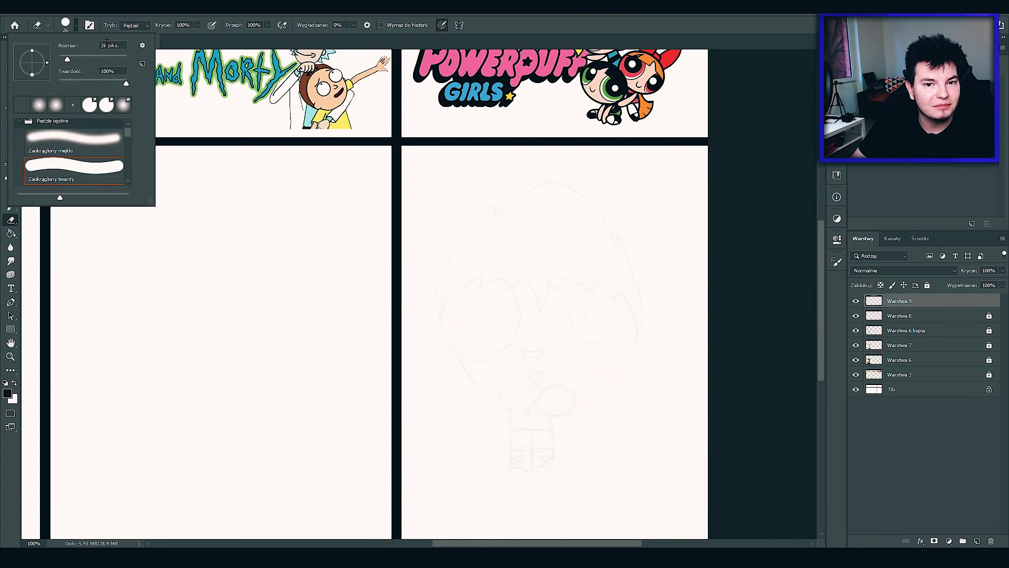
pyautogui.click(107, 45)
pyautogui.write('5')
pyautogui.press('Return')
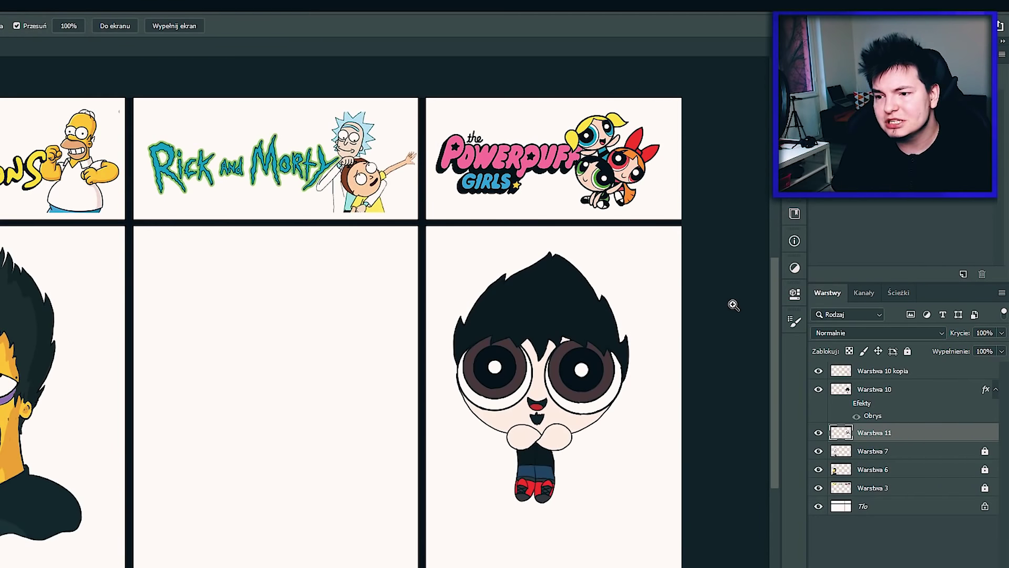
pyautogui.click(542, 468)
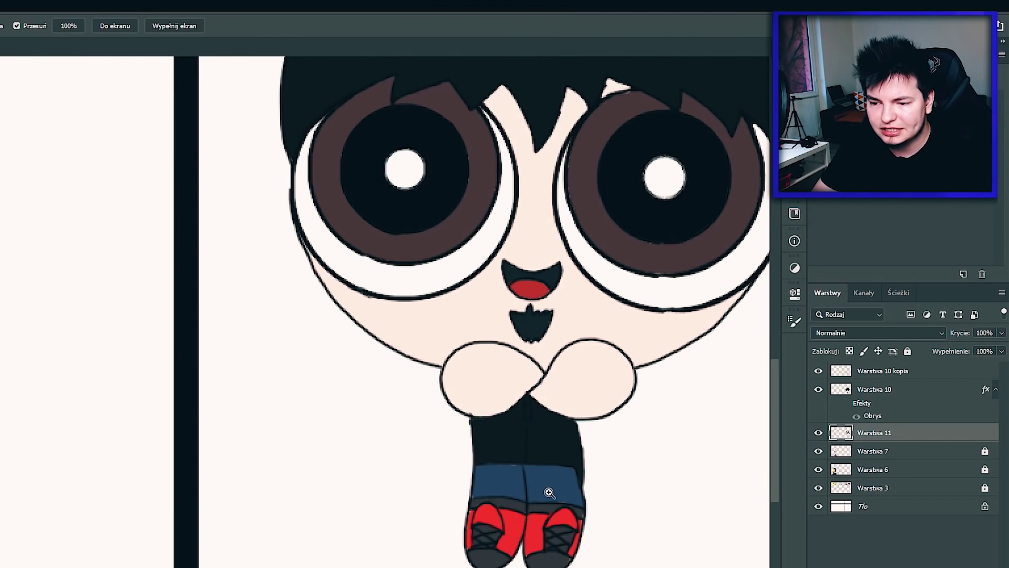
# Pick bright blue, select Warstwa 10, and brush blue over the left jeans leg
pyautogui.moveTo(549, 493); pyautogui.dragTo(442, 415)
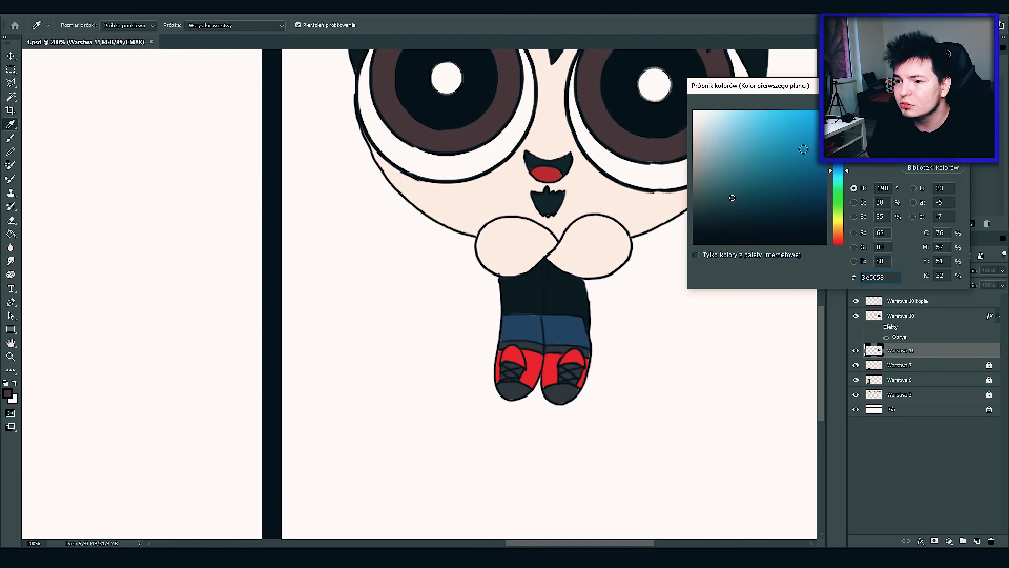
pyautogui.click(804, 149)
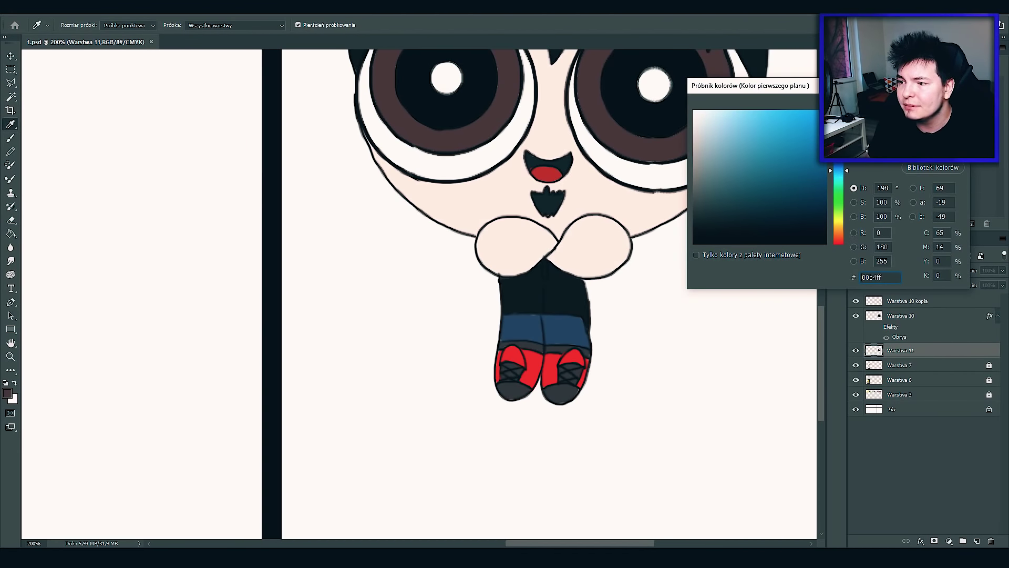
pyautogui.press('Return')
pyautogui.press('z')
pyautogui.click(894, 316)
pyautogui.press('b')
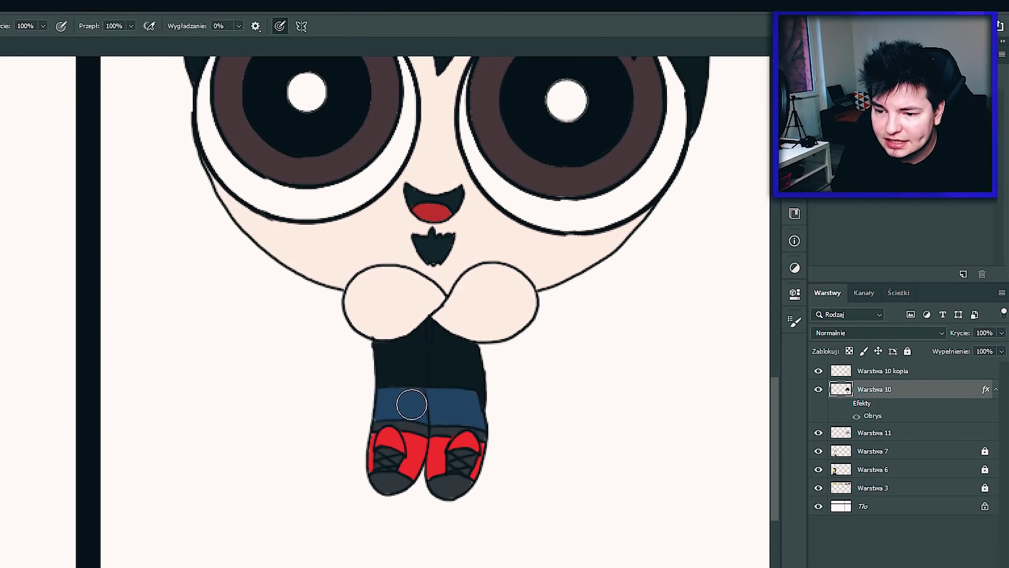
pyautogui.moveTo(518, 321); pyautogui.dragTo(536, 321)
pyautogui.moveTo(418, 397); pyautogui.dragTo(432, 410)
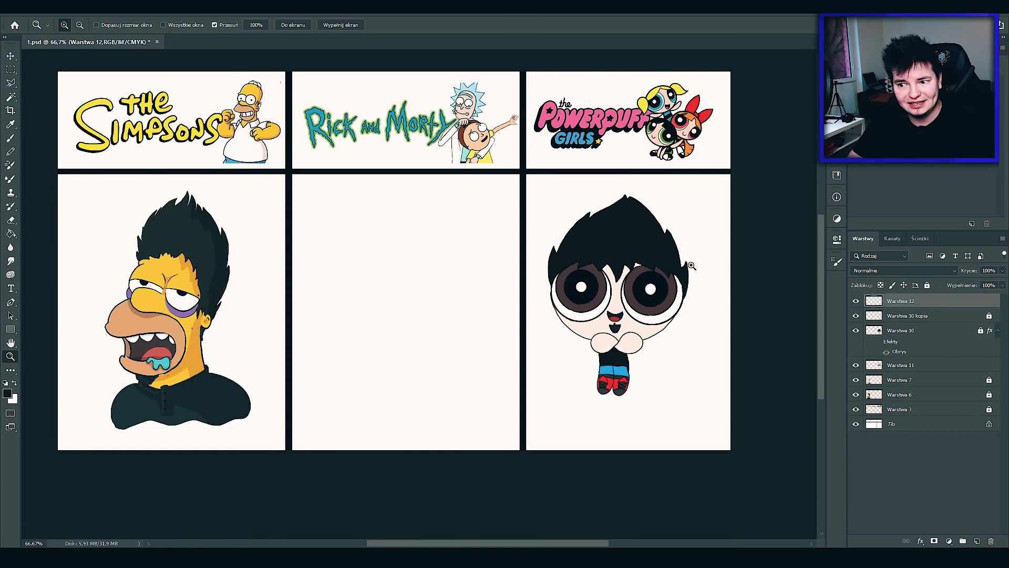
# Sketch the Rick-style neck, shoulder line, eyebrows and left eye in blue in the middle panel
pyautogui.scroll(1, 615, 319)
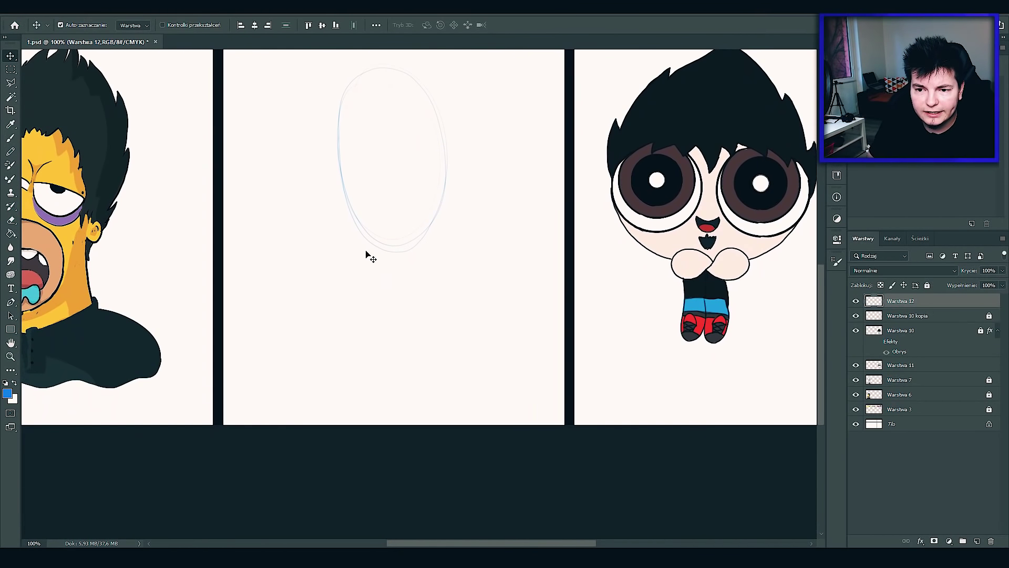
pyautogui.press('b')
pyautogui.moveTo(379, 205)
pyautogui.mouseDown()
pyautogui.moveTo(355, 354)
pyautogui.moveTo(354, 270)
pyautogui.mouseUp()
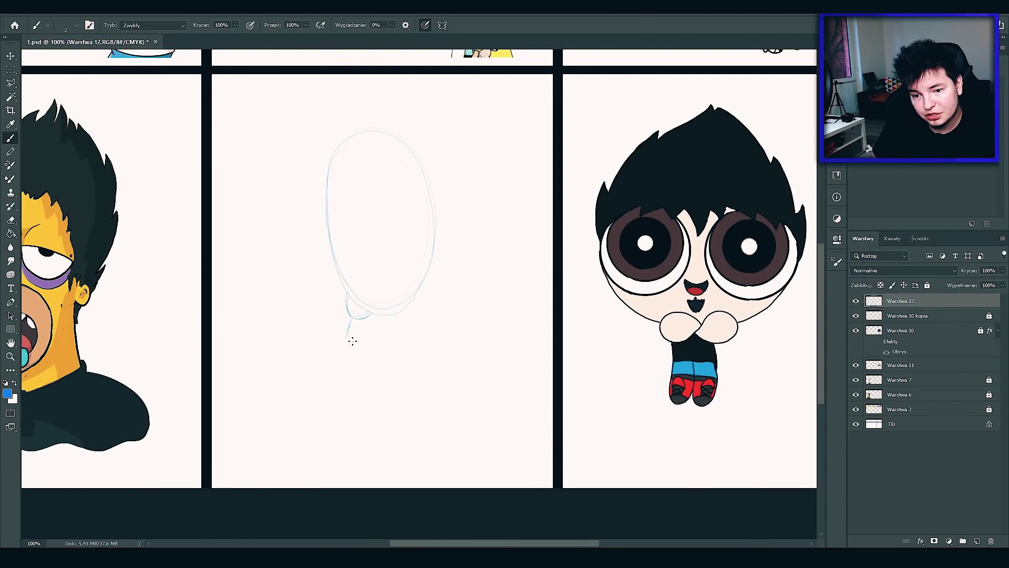
pyautogui.moveTo(352, 340); pyautogui.dragTo(349, 321)
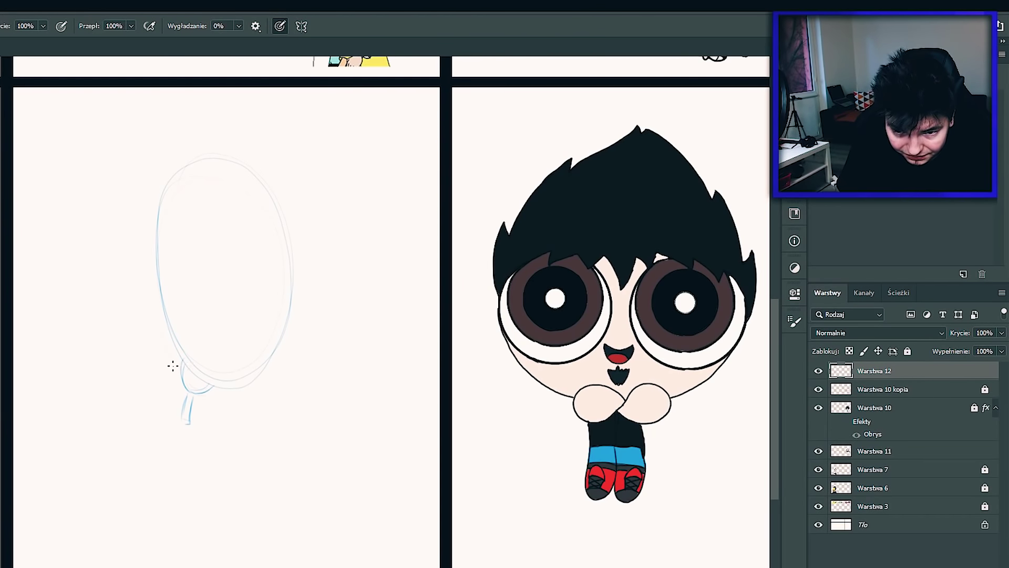
pyautogui.moveTo(180, 356); pyautogui.dragTo(151, 360)
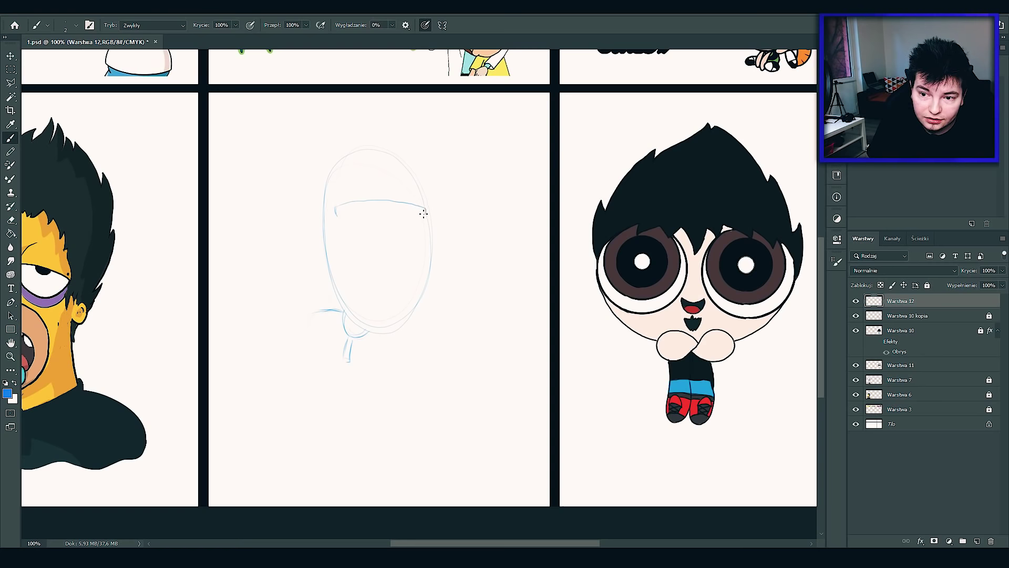
pyautogui.moveTo(424, 214)
pyautogui.mouseDown()
pyautogui.moveTo(389, 207)
pyautogui.moveTo(376, 330)
pyautogui.moveTo(452, 155)
pyautogui.mouseUp()
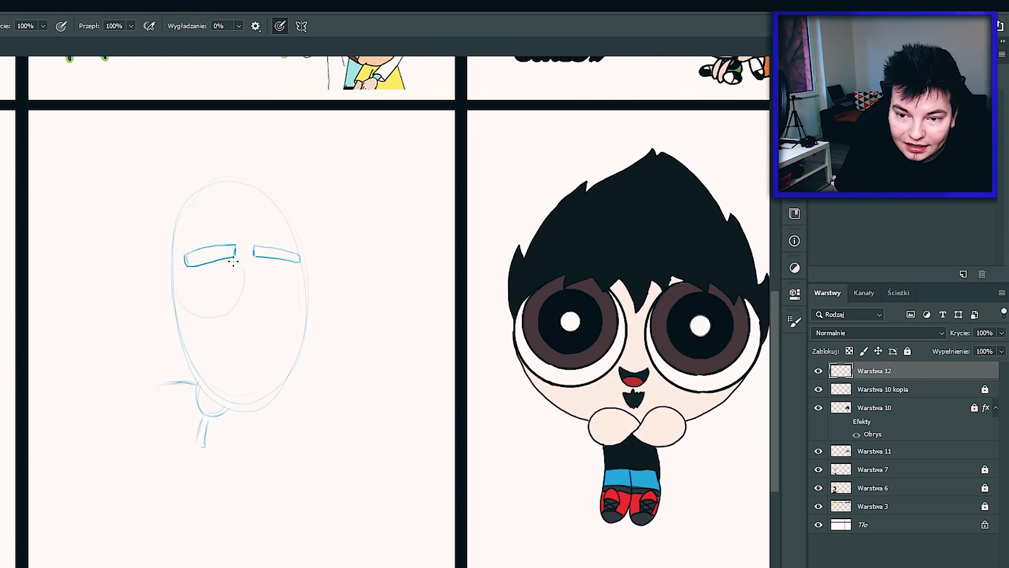
pyautogui.moveTo(352, 219)
pyautogui.mouseDown()
pyautogui.moveTo(356, 258)
pyautogui.moveTo(384, 214)
pyautogui.moveTo(423, 258)
pyautogui.mouseUp()
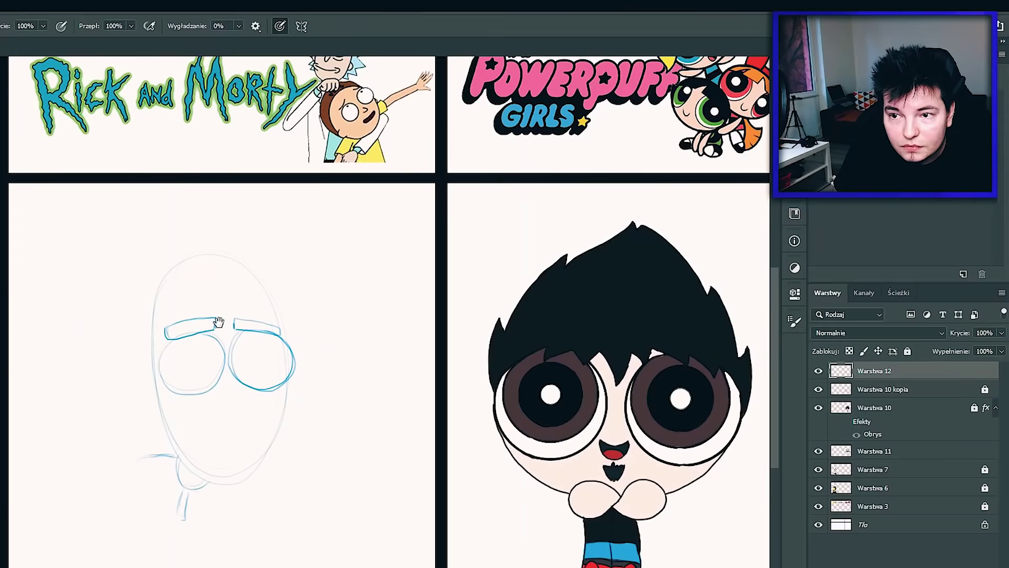
pyautogui.moveTo(397, 226); pyautogui.dragTo(406, 247)
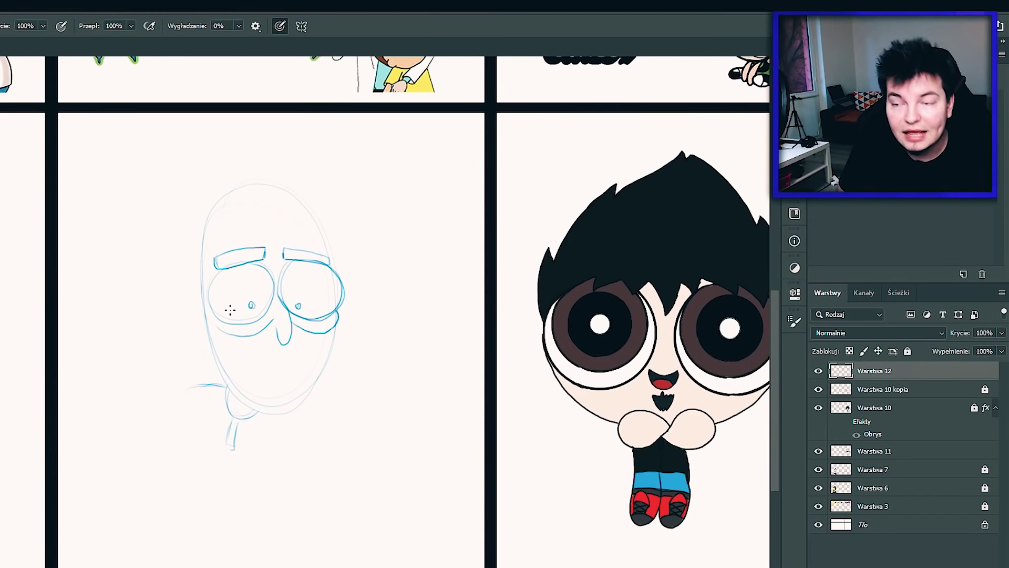
# Sketch an ear on the left side of the Rick-style face
pyautogui.scroll(3, 326, 417)
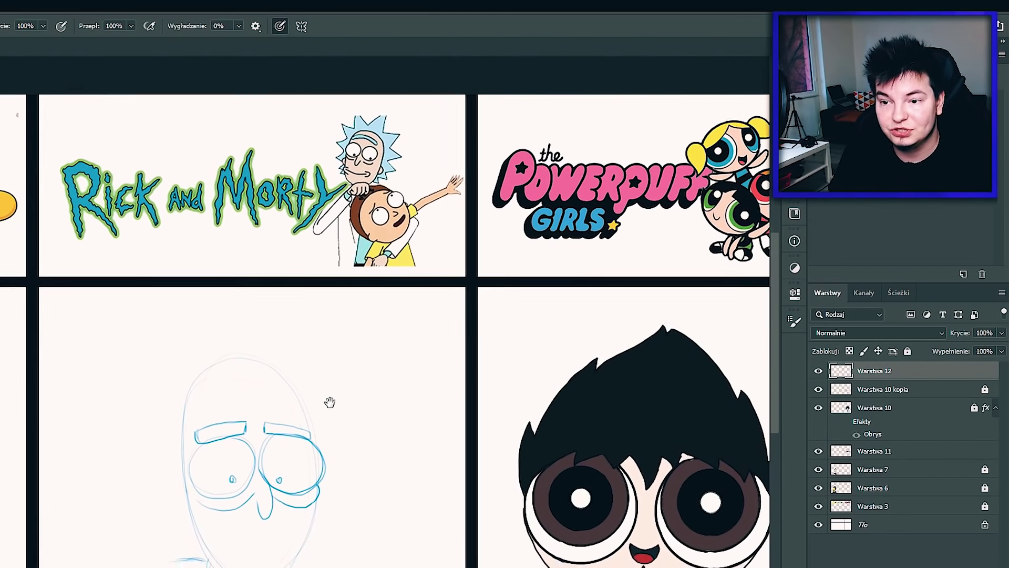
pyautogui.scroll(-1, 331, 401)
pyautogui.moveTo(198, 388); pyautogui.dragTo(203, 415)
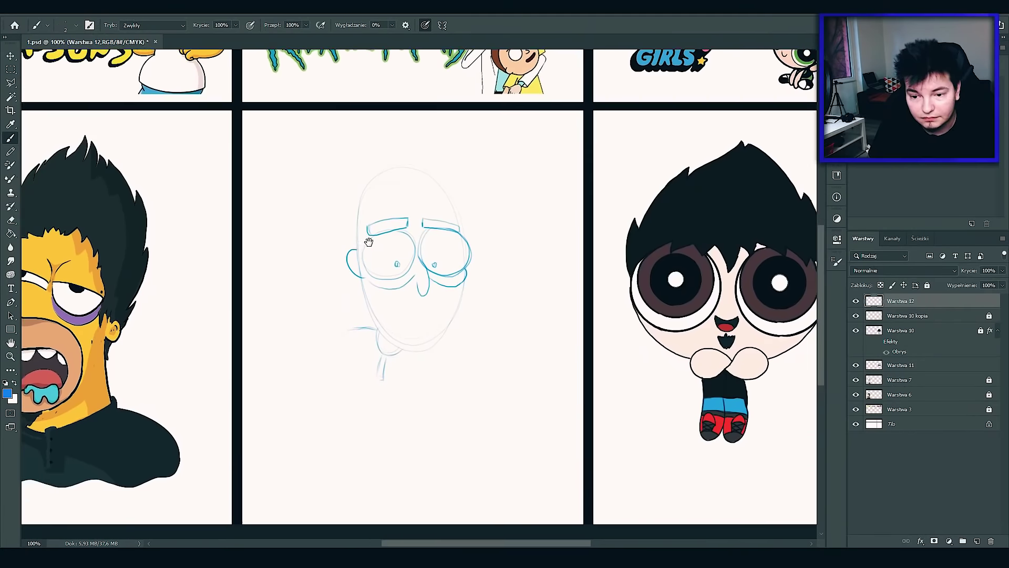
pyautogui.scroll(3, 374, 237)
pyautogui.scroll(-2, 377, 274)
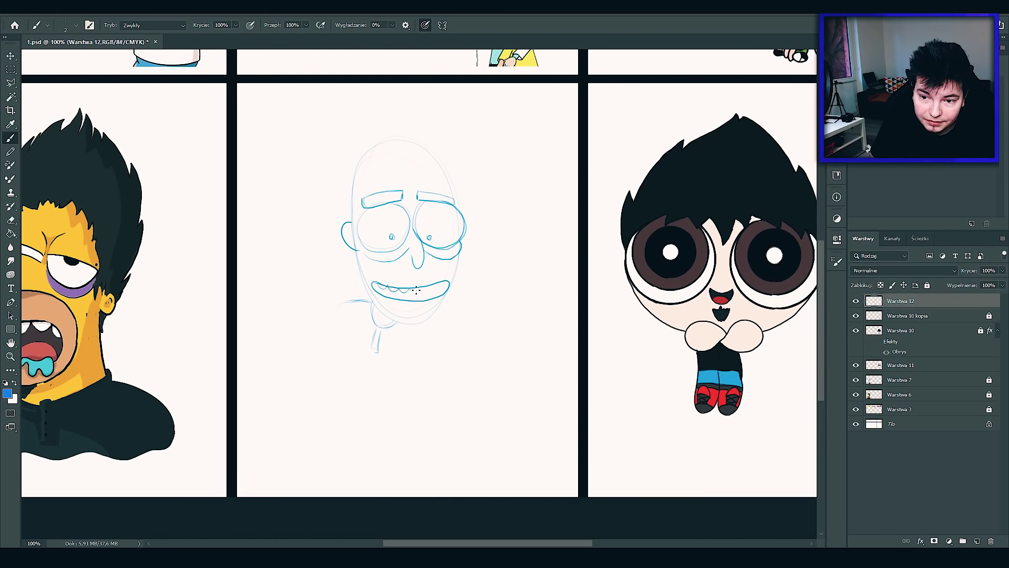
pyautogui.scroll(3, 415, 290)
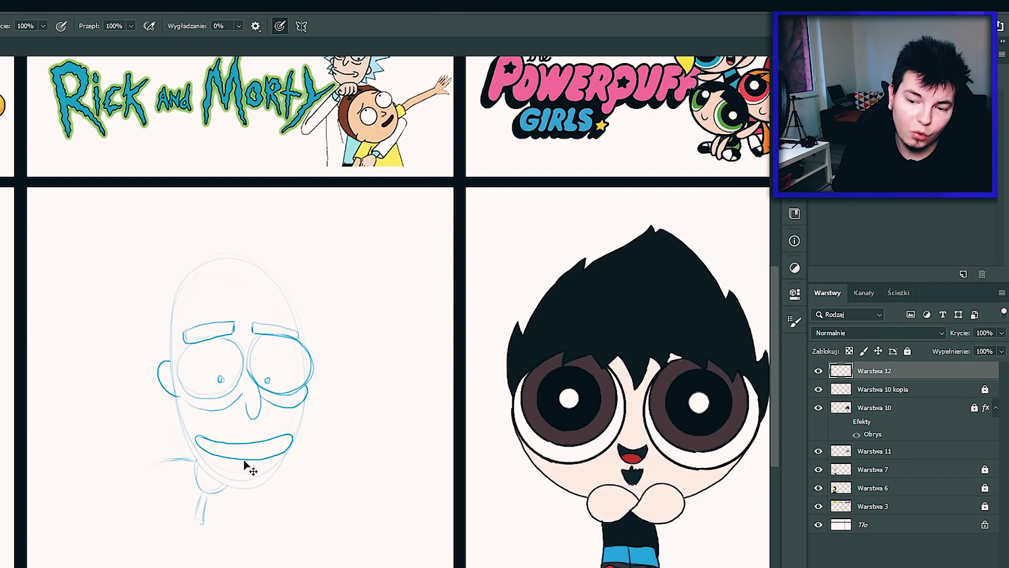
# Replace the old mouth with a wide grin, lower-face outline, and upper and lower teeth
pyautogui.hotkey('ctrl', 'z')
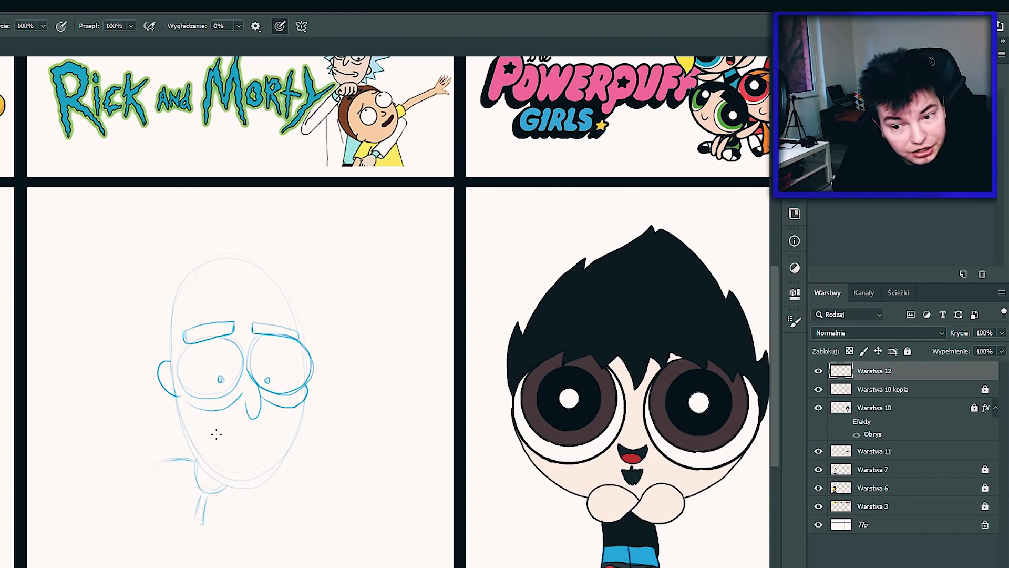
pyautogui.moveTo(216, 435); pyautogui.dragTo(389, 383)
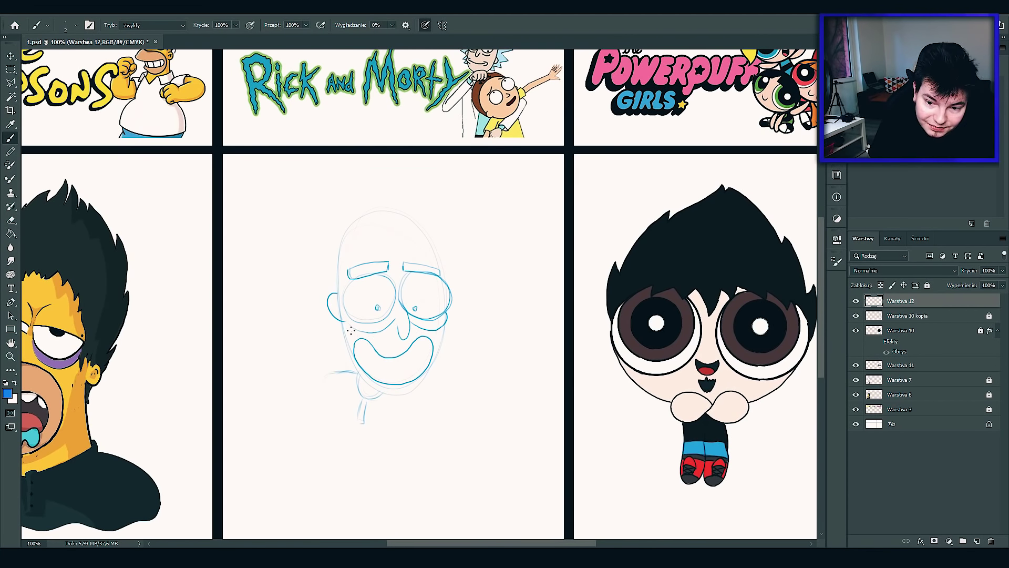
pyautogui.moveTo(448, 330); pyautogui.dragTo(346, 325)
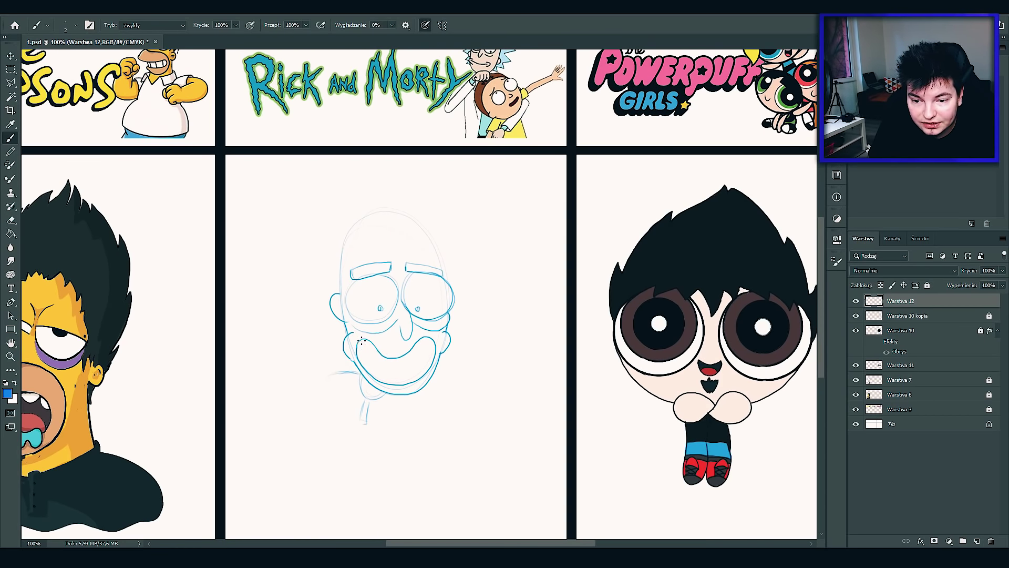
pyautogui.moveTo(362, 340); pyautogui.dragTo(418, 353)
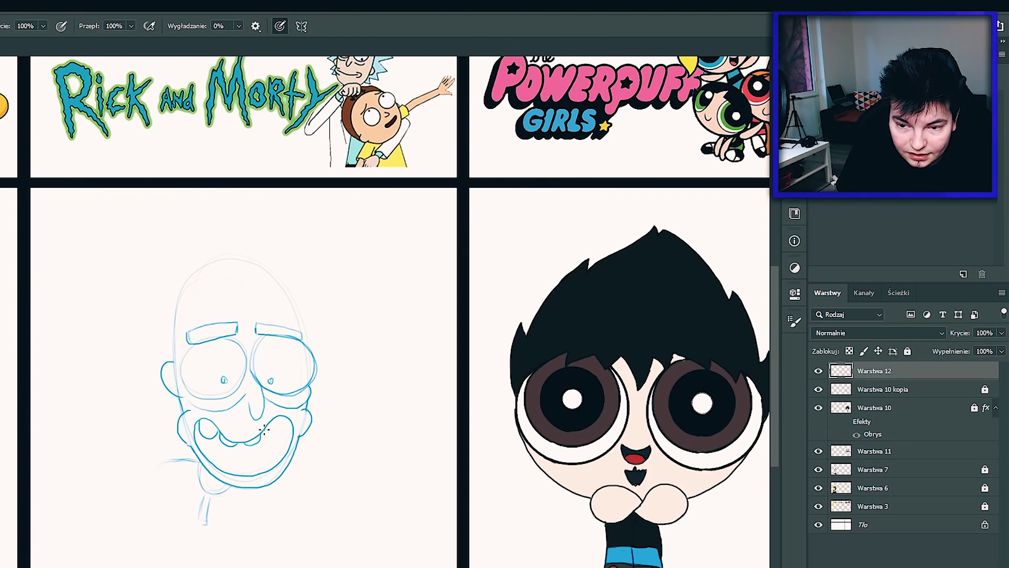
pyautogui.moveTo(266, 437); pyautogui.dragTo(278, 443)
pyautogui.moveTo(220, 467)
pyautogui.mouseDown()
pyautogui.moveTo(262, 448)
pyautogui.moveTo(281, 468)
pyautogui.mouseUp()
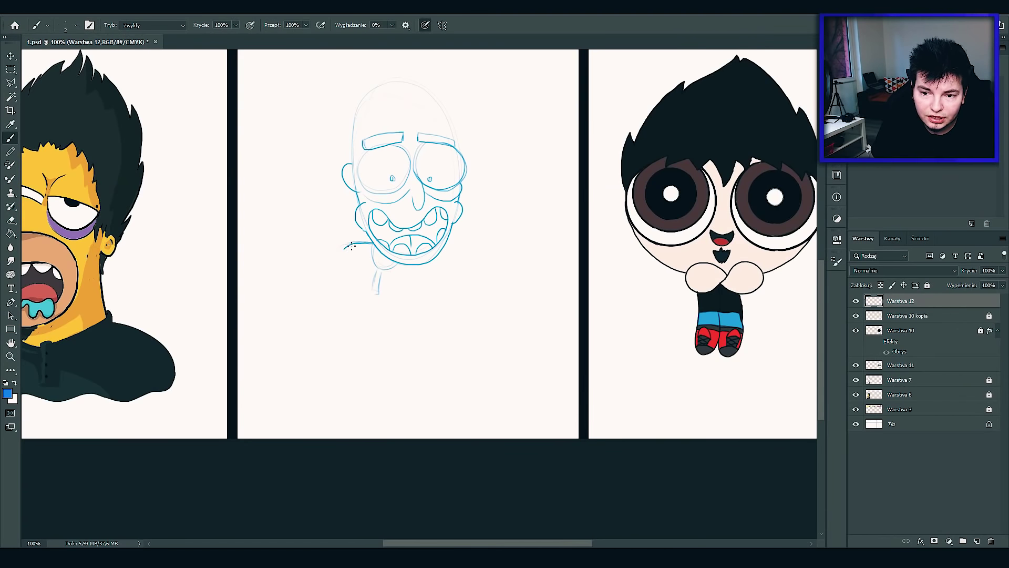
# Sketch the shoulders and arms below the Rick-style head
pyautogui.moveTo(440, 451); pyautogui.dragTo(415, 370)
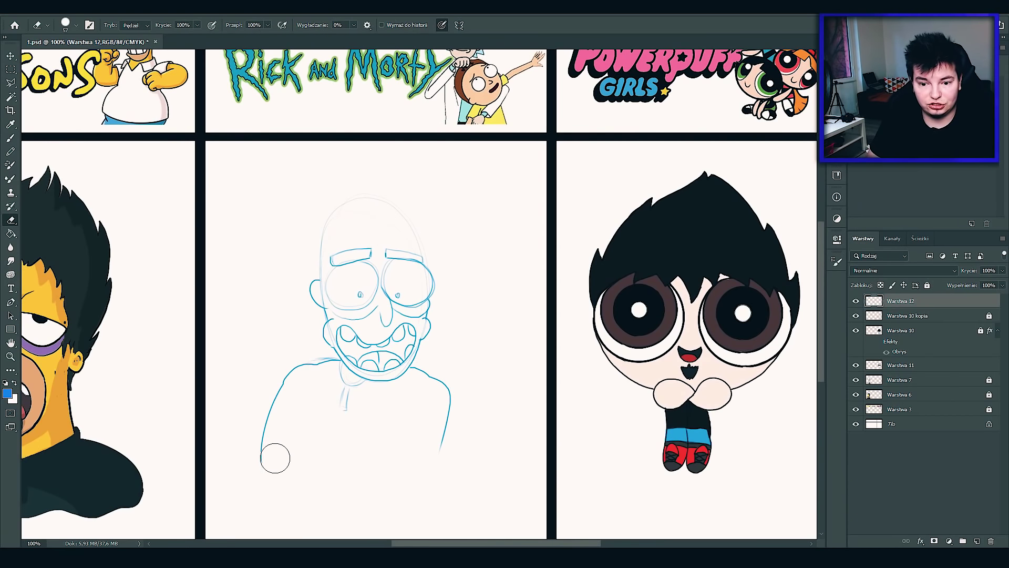
pyautogui.moveTo(288, 375); pyautogui.dragTo(275, 398)
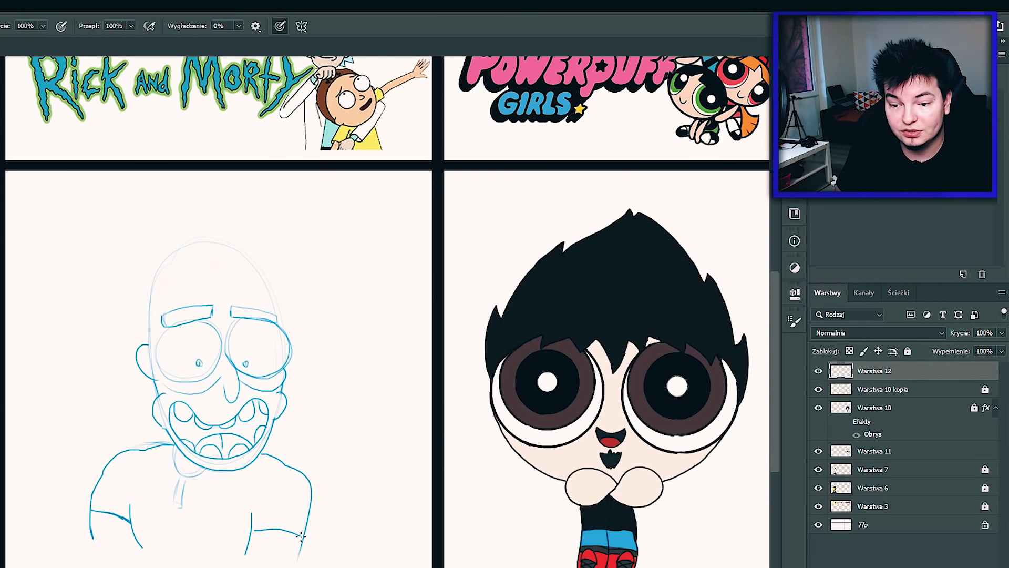
pyautogui.moveTo(442, 433); pyautogui.dragTo(420, 427)
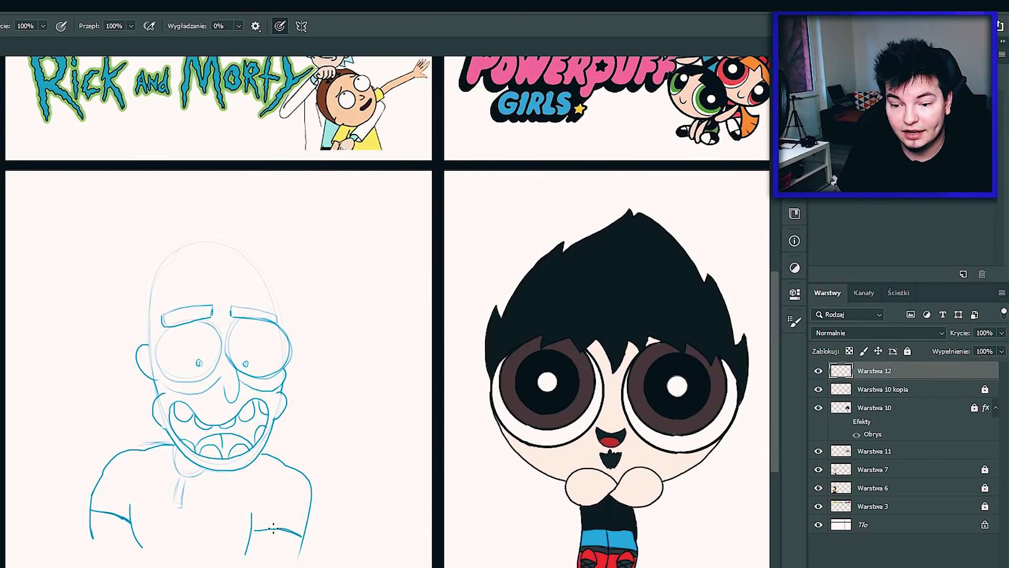
pyautogui.moveTo(259, 510); pyautogui.dragTo(264, 528)
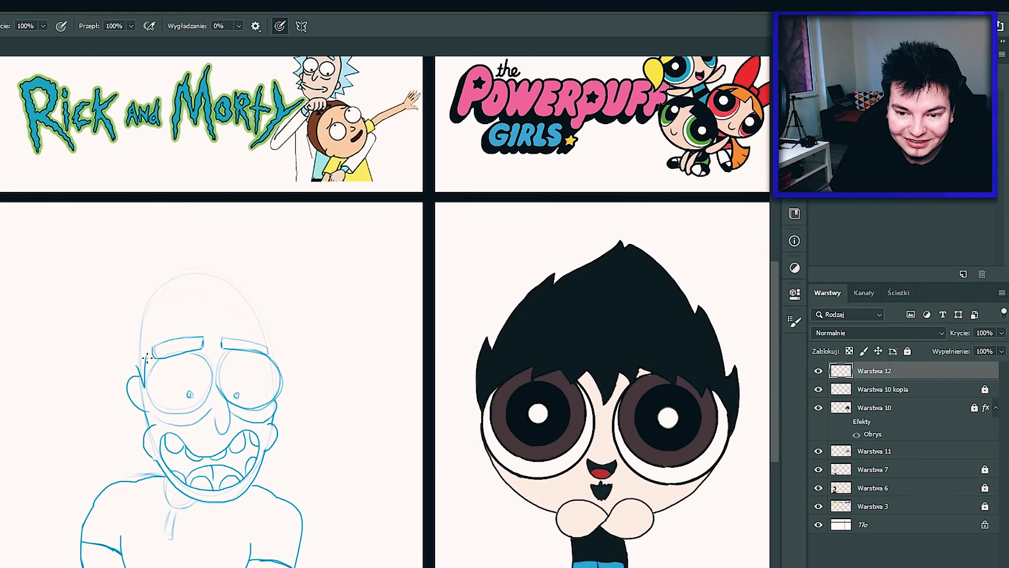
# Add eyebrow detail and tall jagged spiky hair above the head
pyautogui.moveTo(321, 291); pyautogui.dragTo(340, 276)
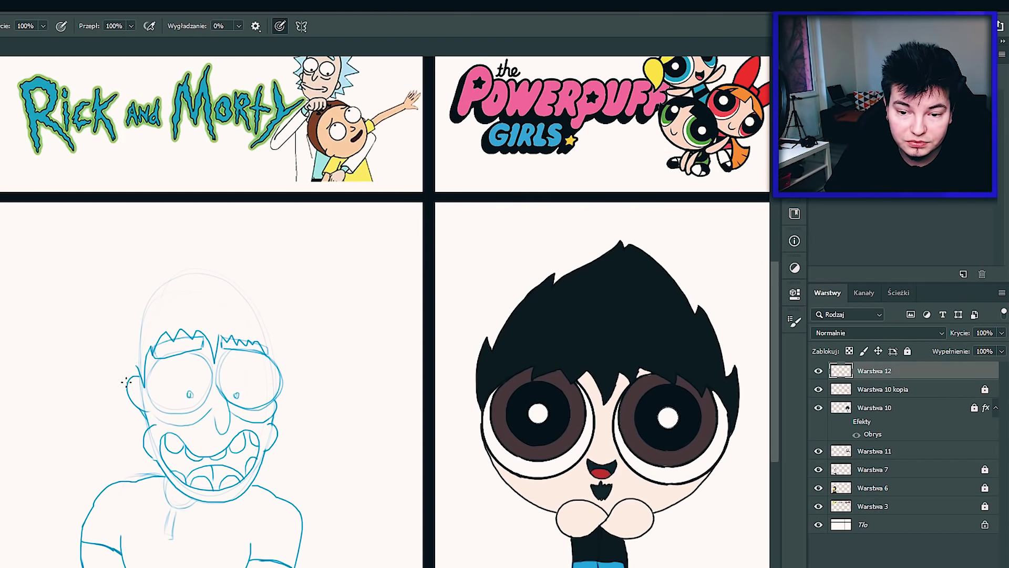
pyautogui.moveTo(297, 278); pyautogui.dragTo(297, 212)
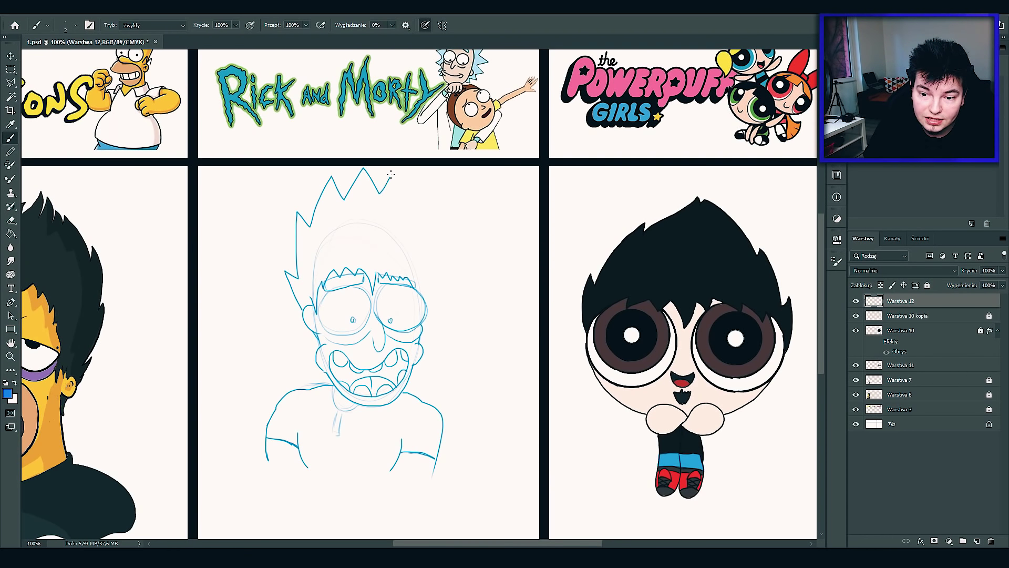
pyautogui.moveTo(409, 230); pyautogui.dragTo(425, 299)
pyautogui.press('e')
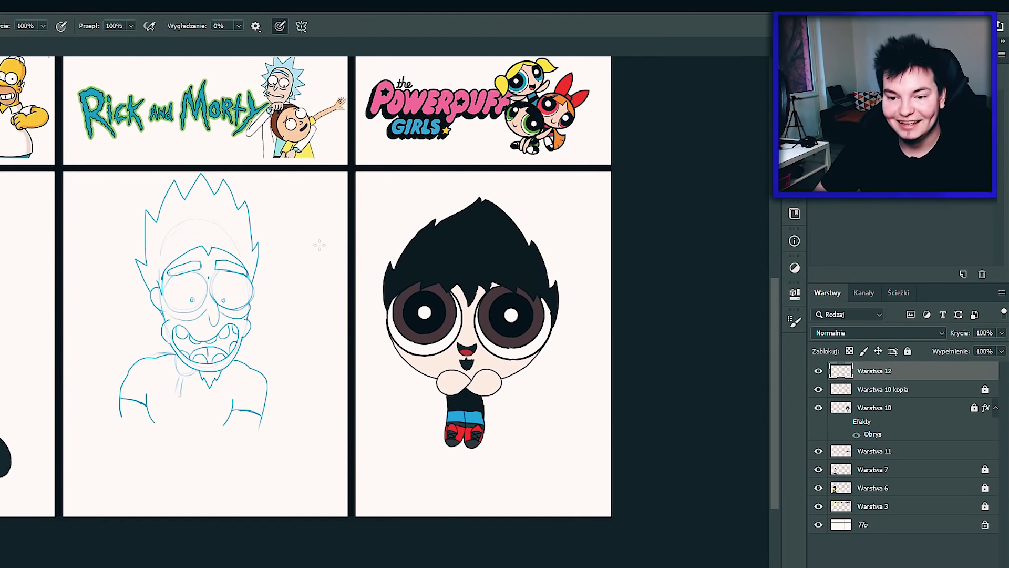
# Scale the sketch to about 116% wide and 113.5% tall and nudge it into place
pyautogui.hotkey('ctrl', 't')
pyautogui.moveTo(421, 371); pyautogui.dragTo(434, 388)
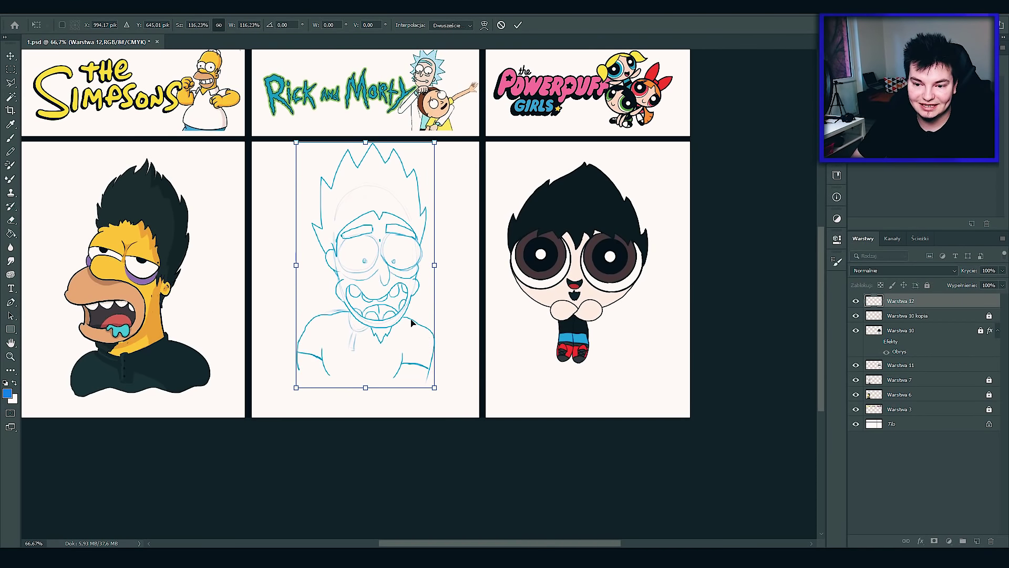
pyautogui.moveTo(411, 323); pyautogui.dragTo(406, 325)
pyautogui.moveTo(361, 390); pyautogui.dragTo(364, 389)
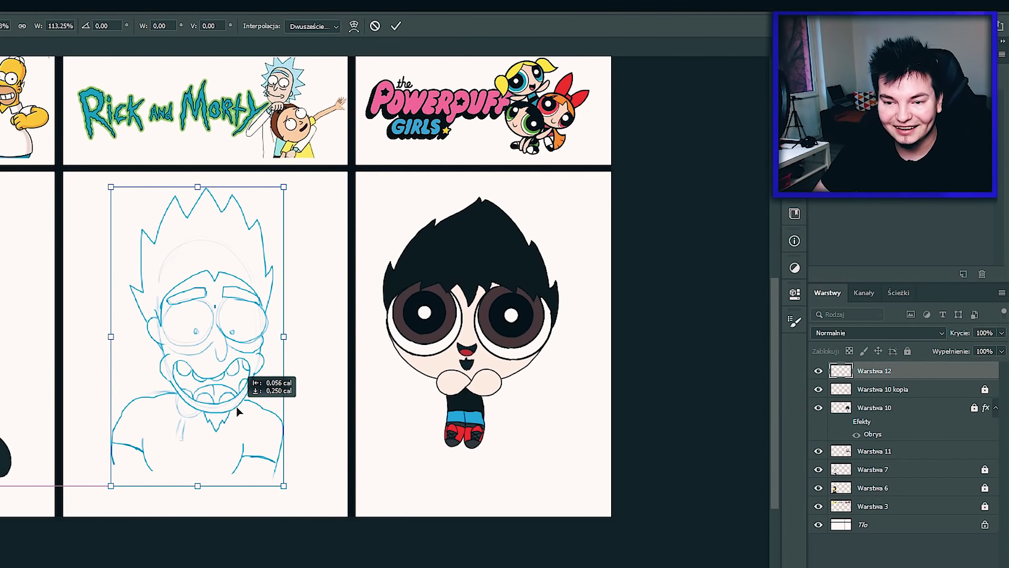
pyautogui.press('Return')
pyautogui.press('b')
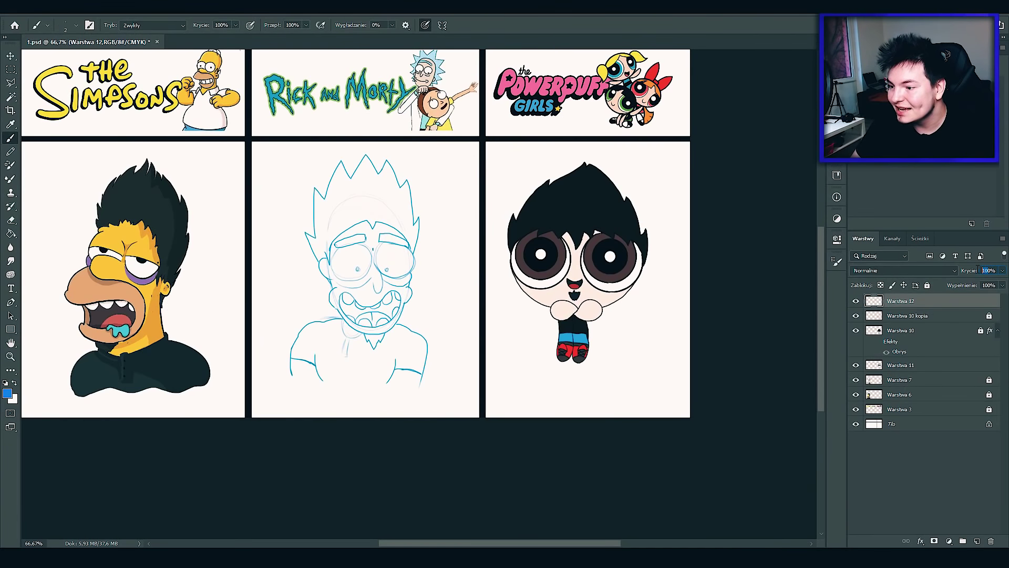
# Fade Warstwa 12 to 20% opacity, lock it, add Warstwa 13, and set black paint
pyautogui.moveTo(983, 272); pyautogui.dragTo(969, 272)
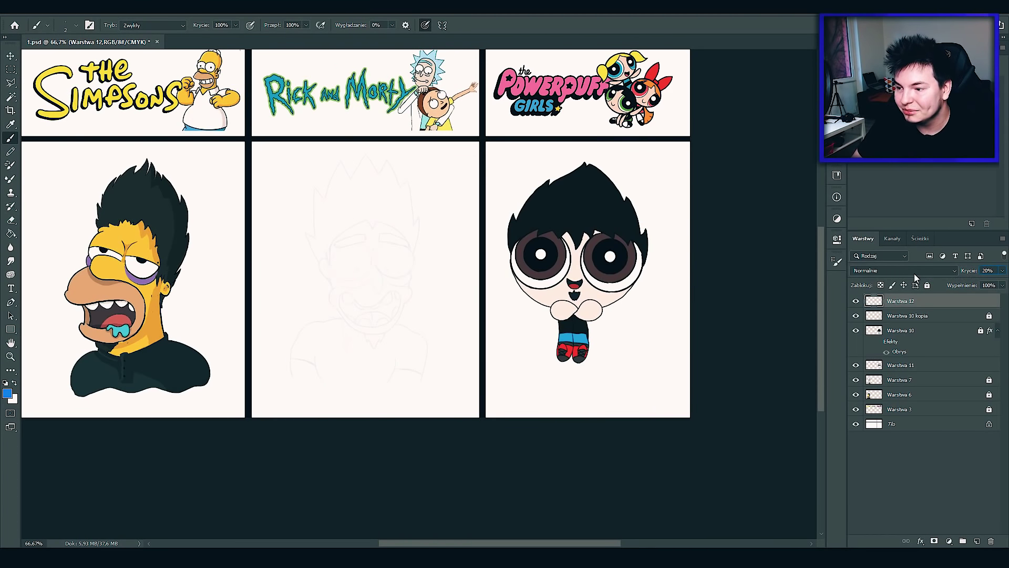
pyautogui.click(927, 285)
pyautogui.click(977, 542)
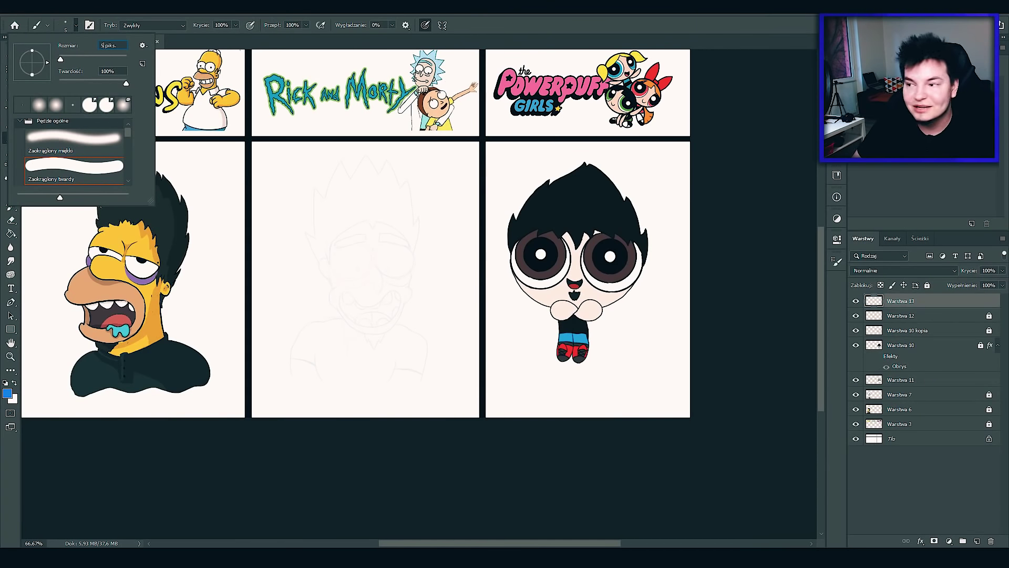
pyautogui.press('Return')
pyautogui.press('d')
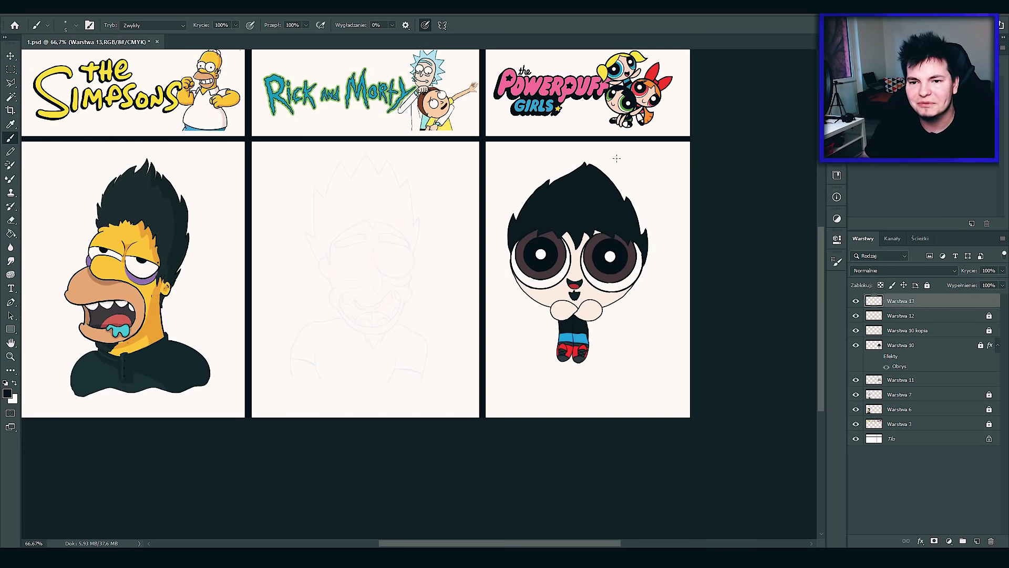
# Zoom in on Rick's face and try a black eyebrow stroke, then undo it
pyautogui.press('z')
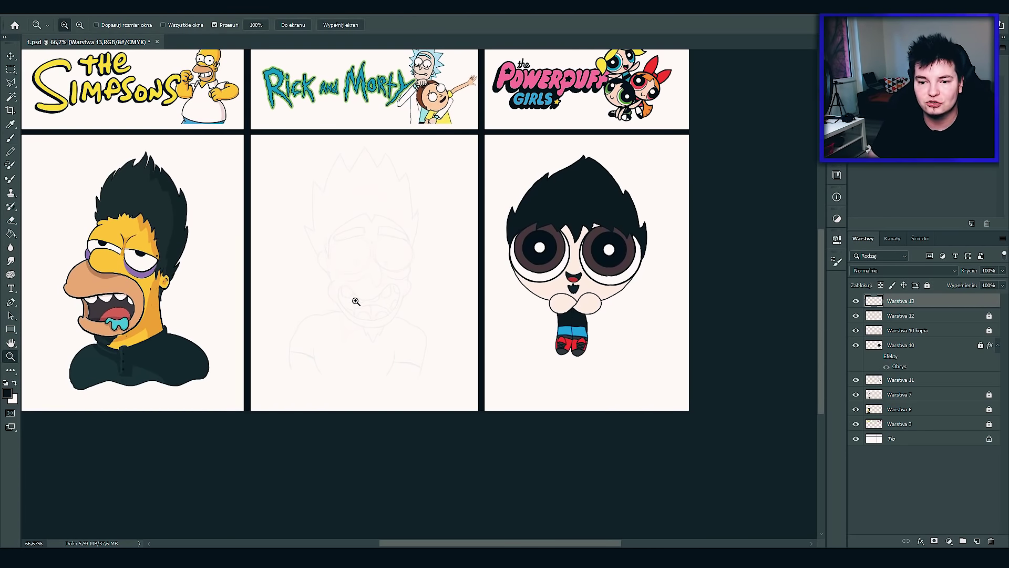
pyautogui.click(356, 301)
pyautogui.press('b')
pyautogui.moveTo(102, 190); pyautogui.dragTo(112, 207)
pyautogui.hotkey('ctrl', 'z')
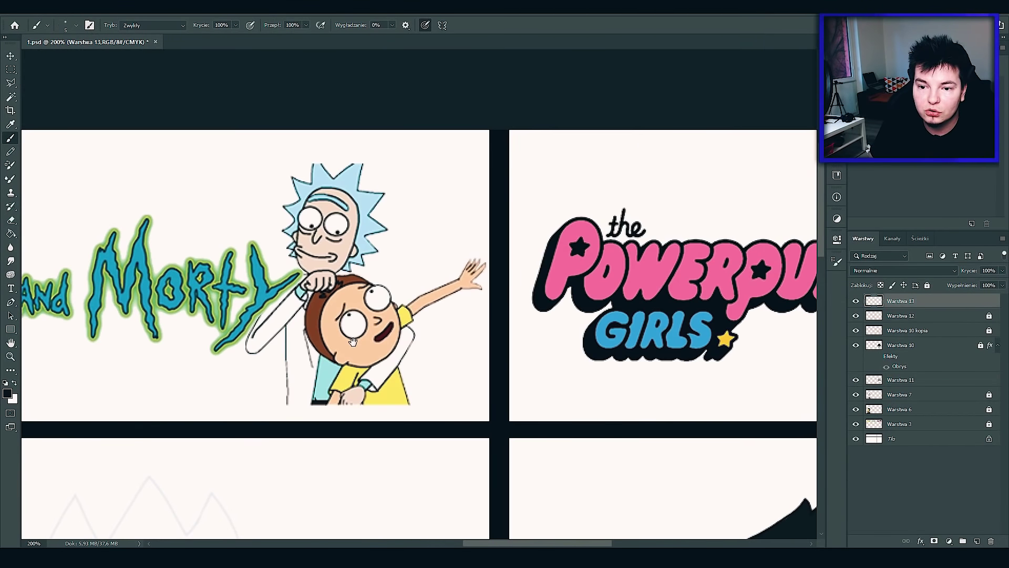
pyautogui.hotkey('ctrl', 'z')
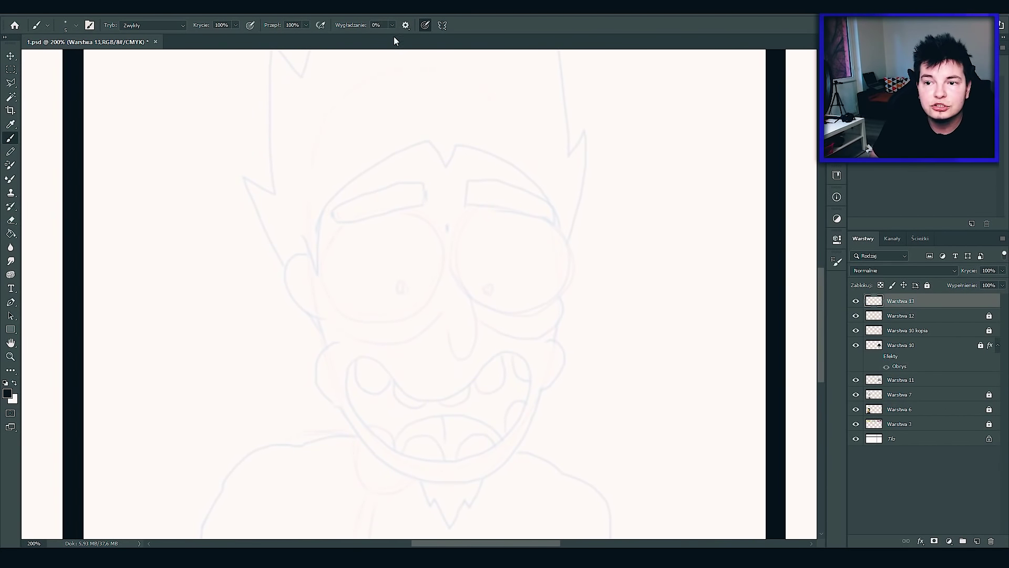
# Adjust the brush size and ink the left eyebrow's top and bottom edges in black
pyautogui.click(76, 25)
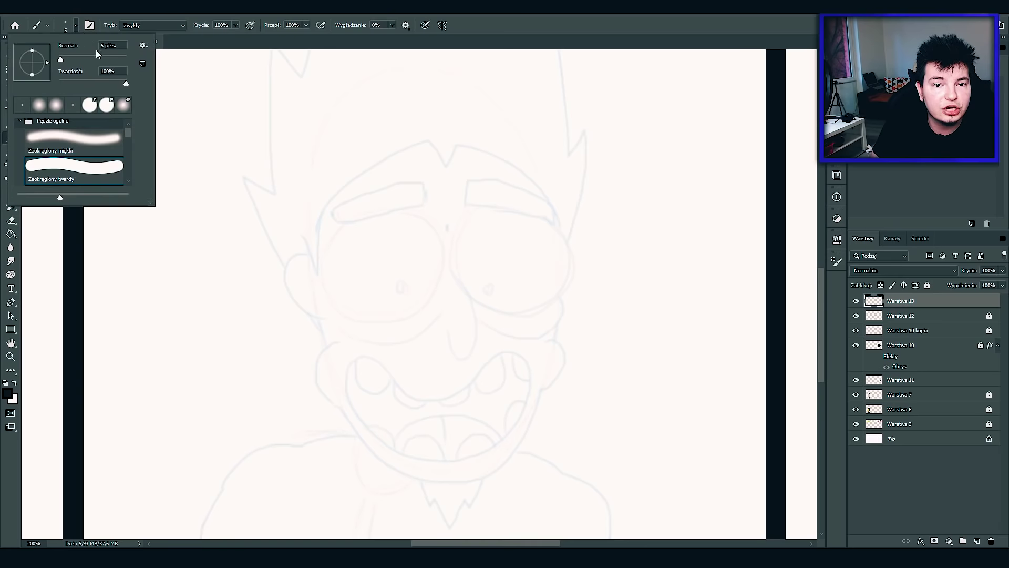
pyautogui.moveTo(340, 227)
pyautogui.mouseDown()
pyautogui.moveTo(331, 210)
pyautogui.moveTo(415, 183)
pyautogui.mouseUp()
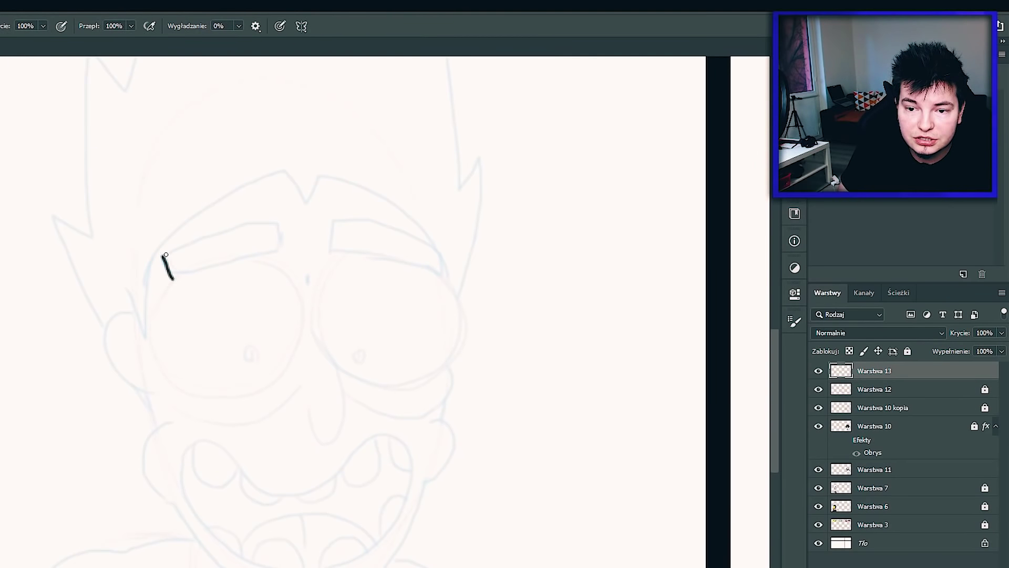
pyautogui.moveTo(340, 227); pyautogui.dragTo(417, 201)
pyautogui.hotkey('ctrl', 'z')
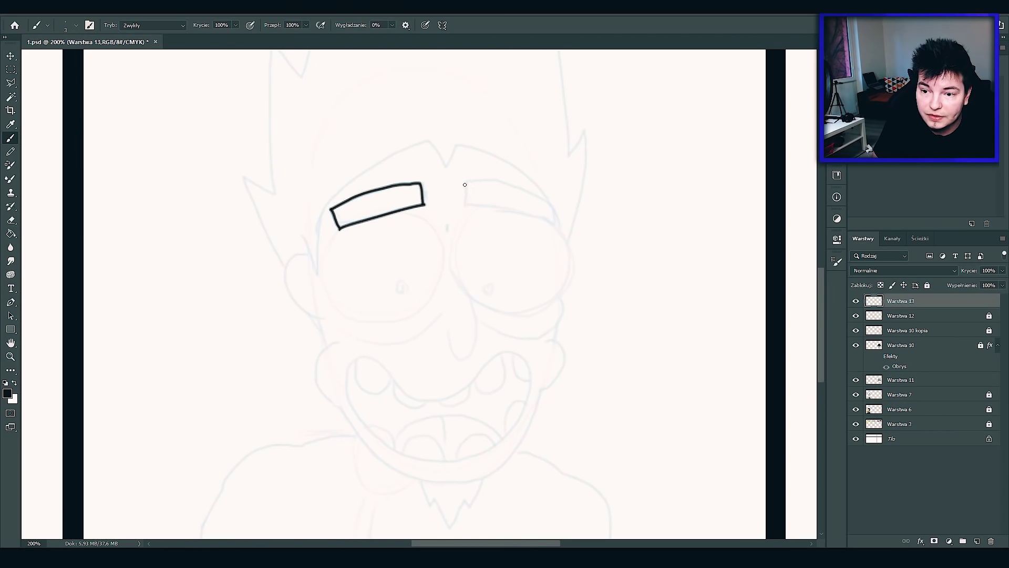